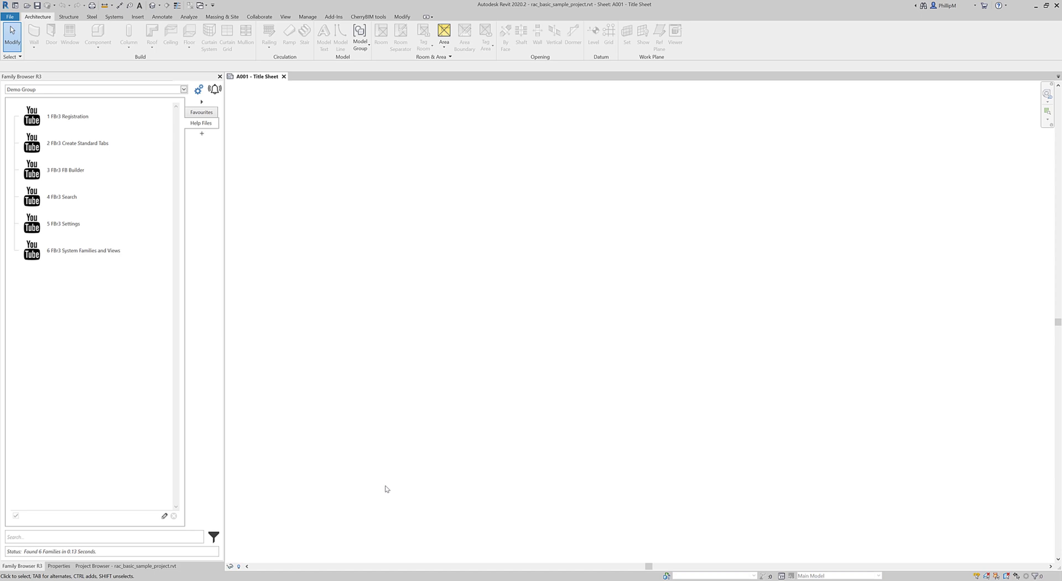
{"action": "right_click", "coordinate": [200, 124]}
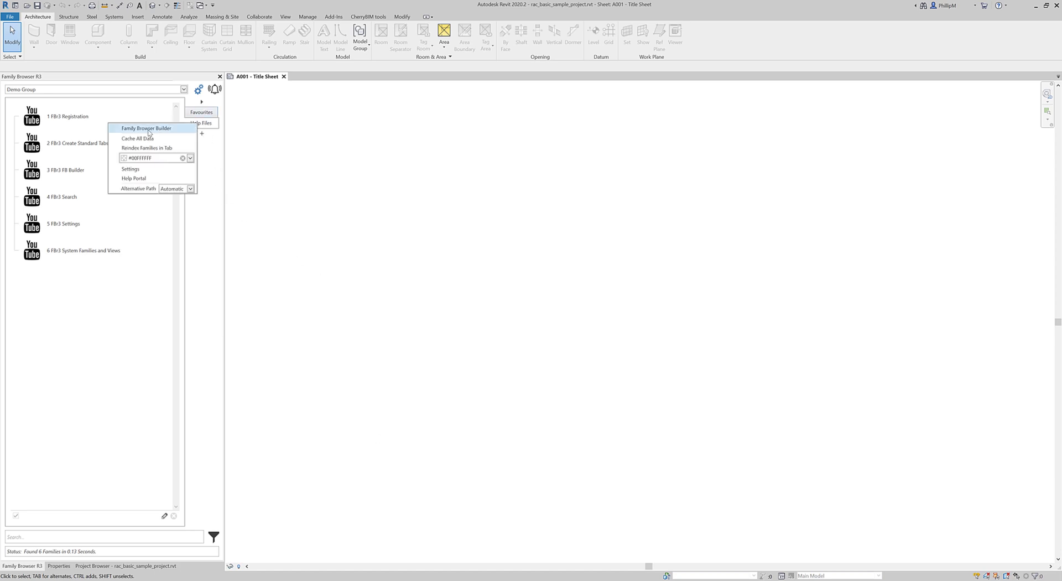
{"action": "left_click", "coordinate": [150, 128]}
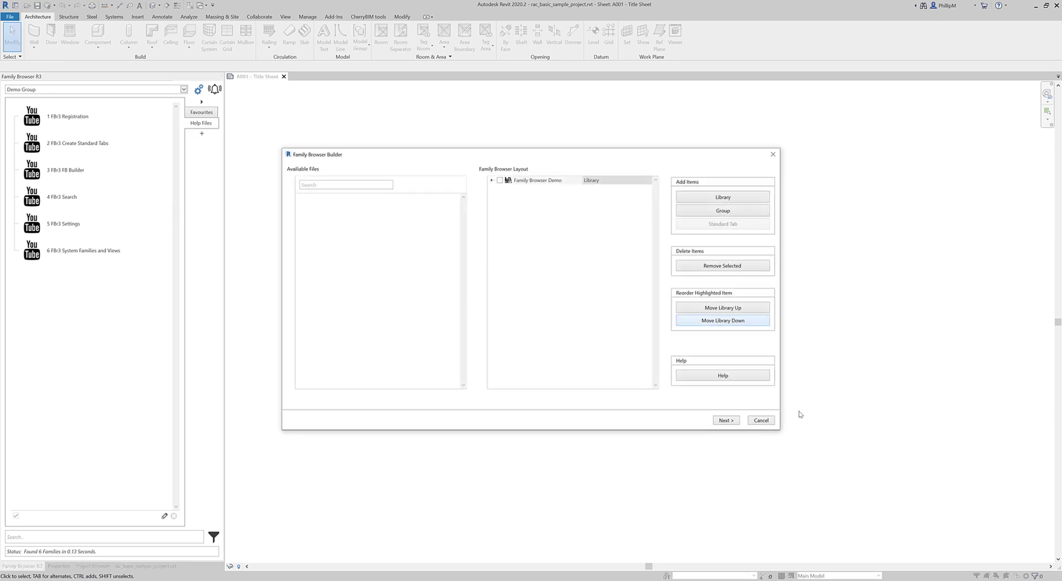
{"action": "left_click", "coordinate": [761, 420]}
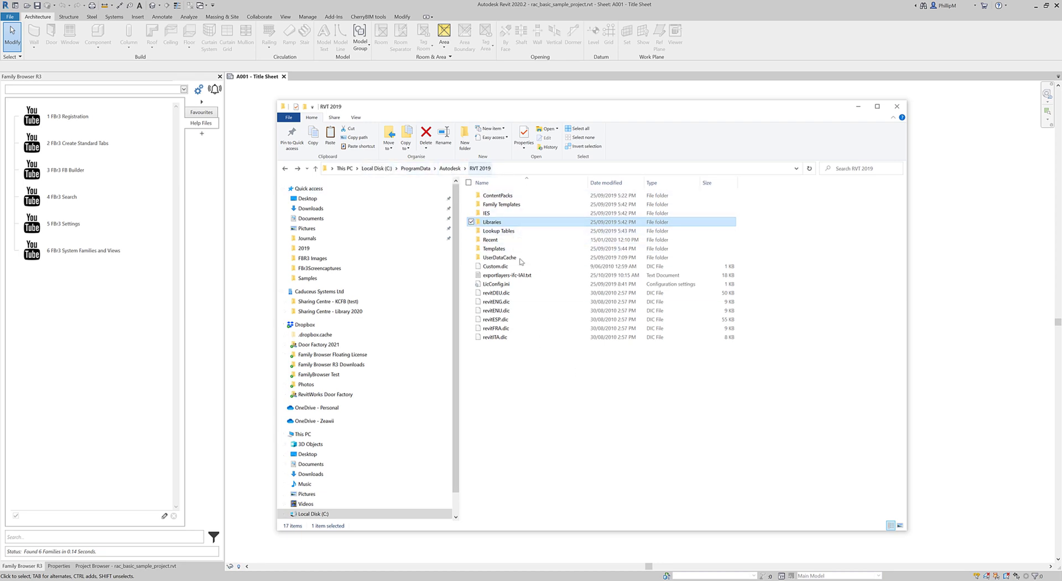
Browse the RVT 2019 New Zealand library folders down to 31-02.2 Framing, and return to the Libraries folder.
{"action": "double_click", "coordinate": [499, 224]}
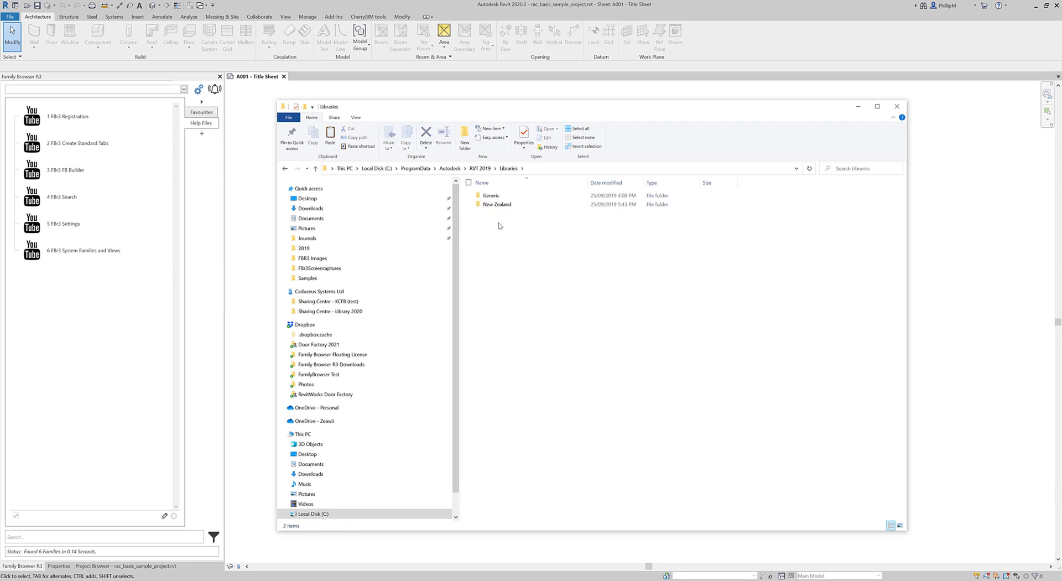
{"action": "double_click", "coordinate": [496, 205]}
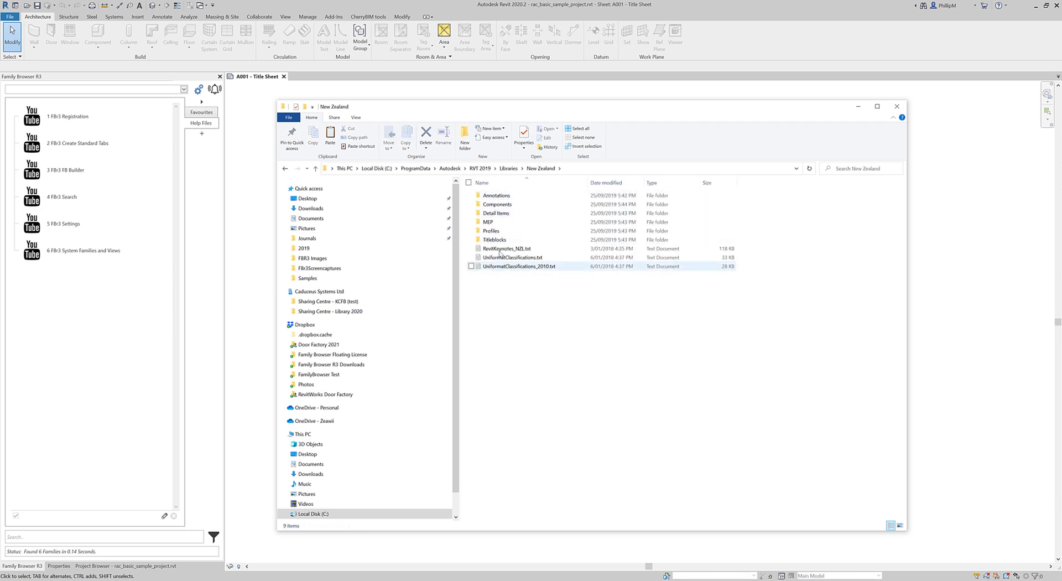
{"action": "double_click", "coordinate": [500, 205]}
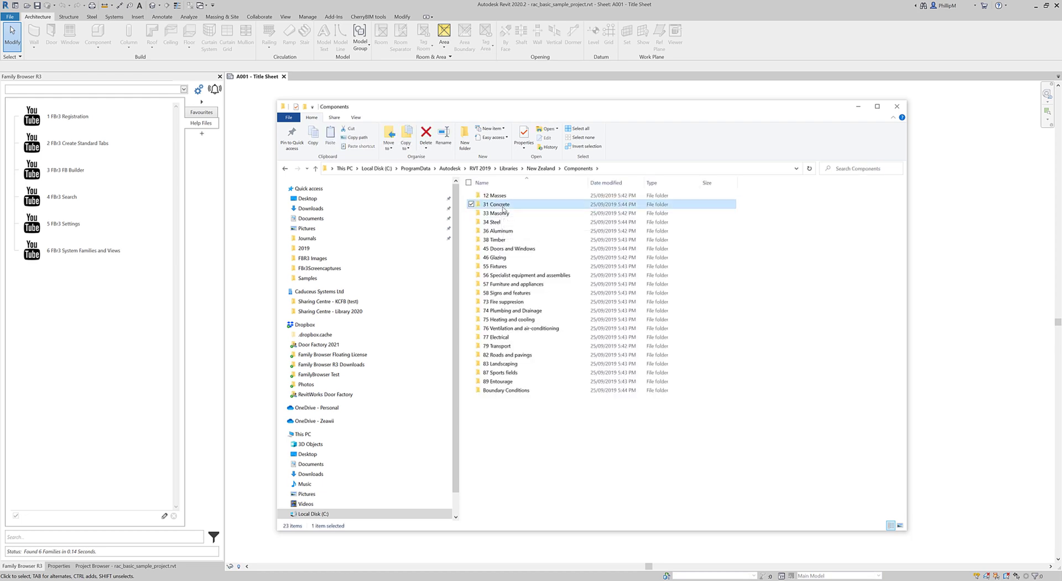
{"action": "double_click", "coordinate": [501, 204]}
{"action": "double_click", "coordinate": [521, 205]}
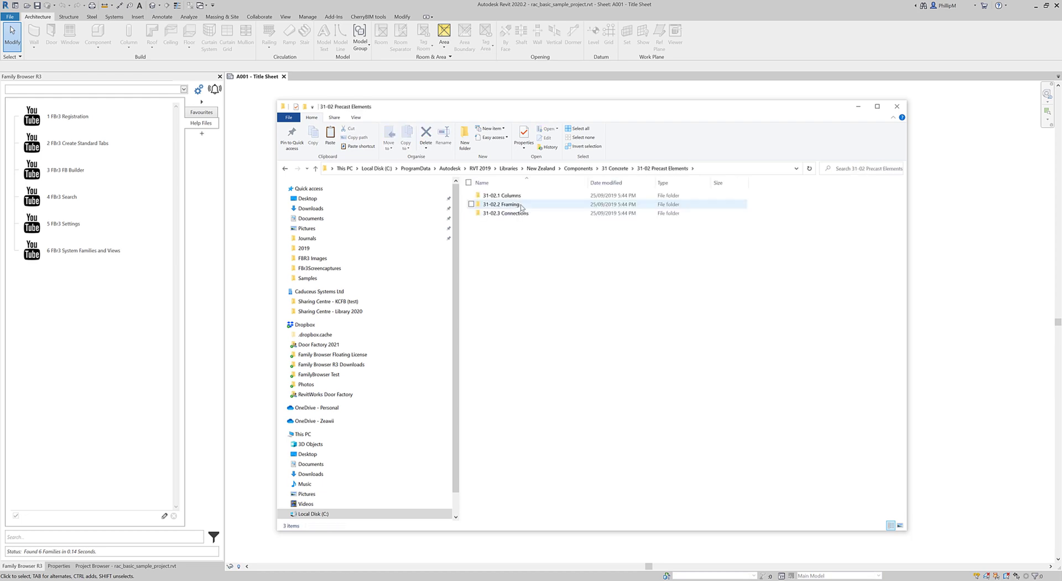
{"action": "double_click", "coordinate": [521, 205]}
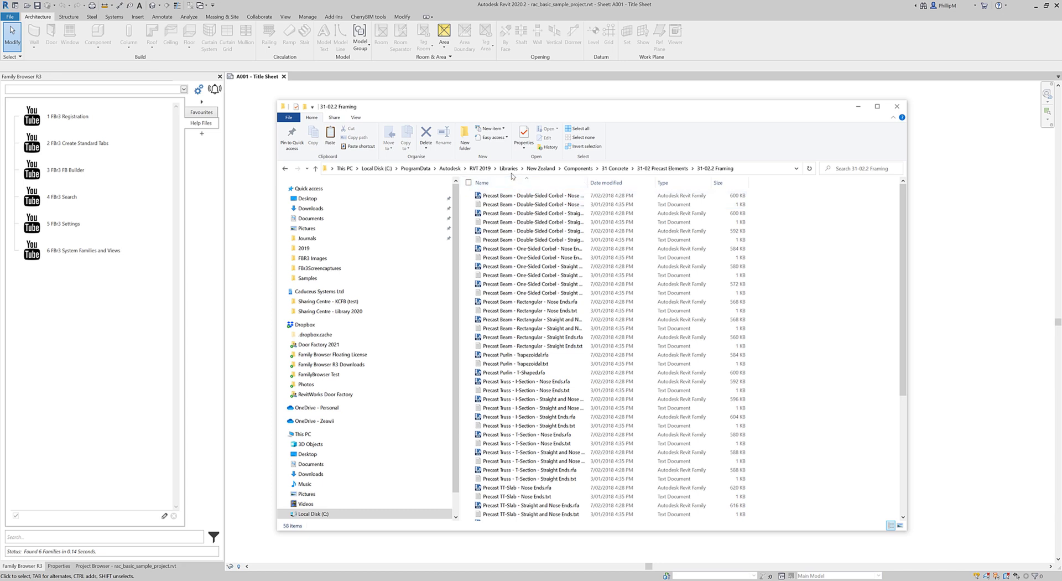
{"action": "left_click", "coordinate": [540, 168]}
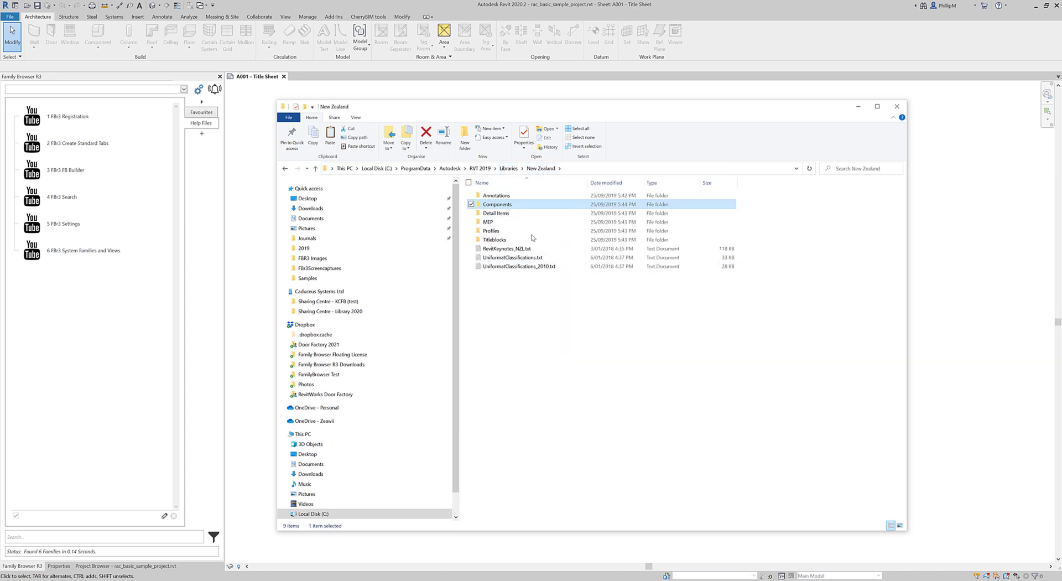
{"action": "left_click", "coordinate": [510, 168]}
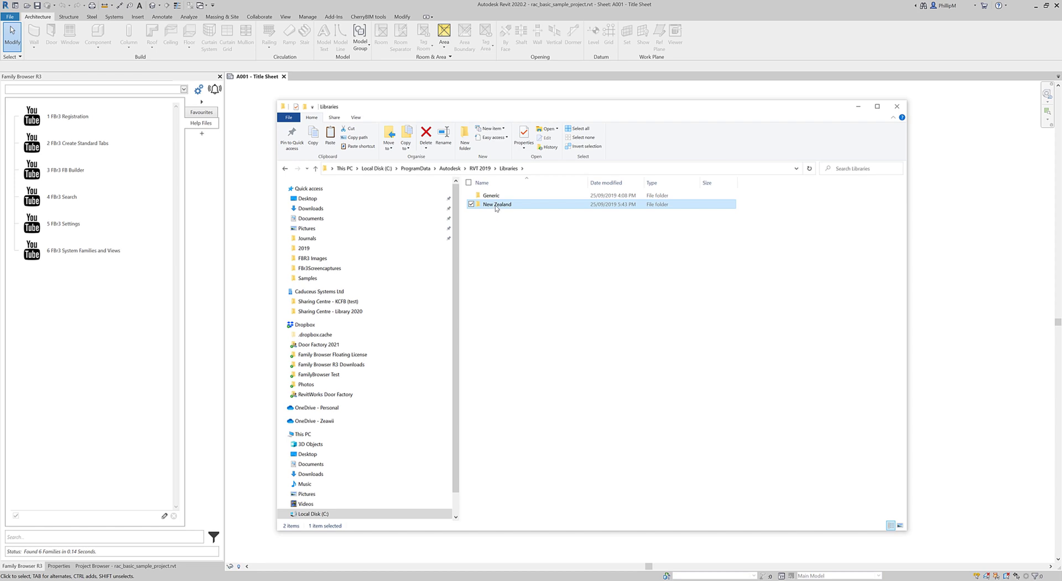
{"action": "left_click_drag", "start_coordinate": [497, 206], "coordinate": [205, 225]}
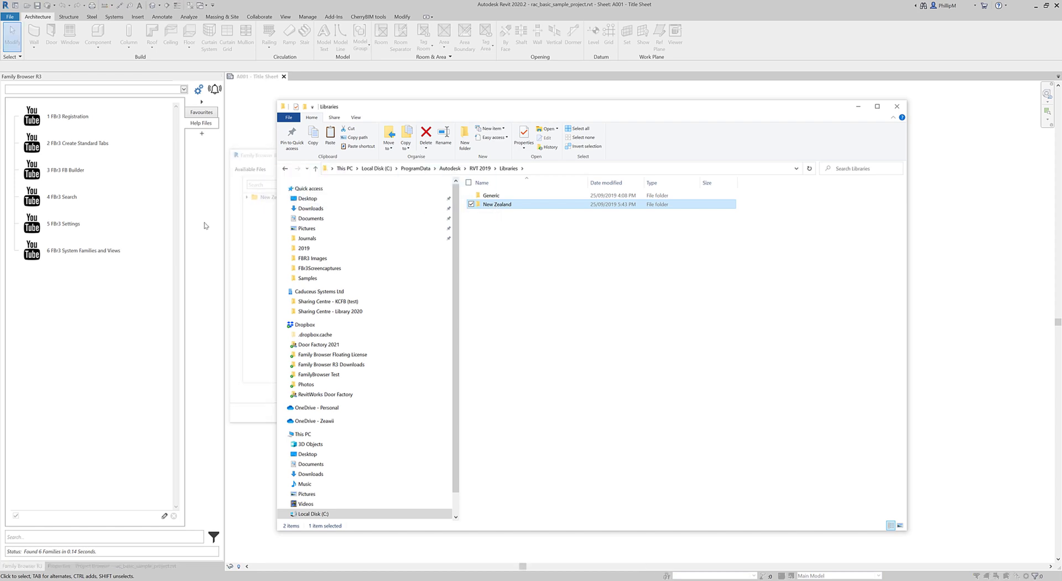
{"action": "left_click", "coordinate": [858, 106]}
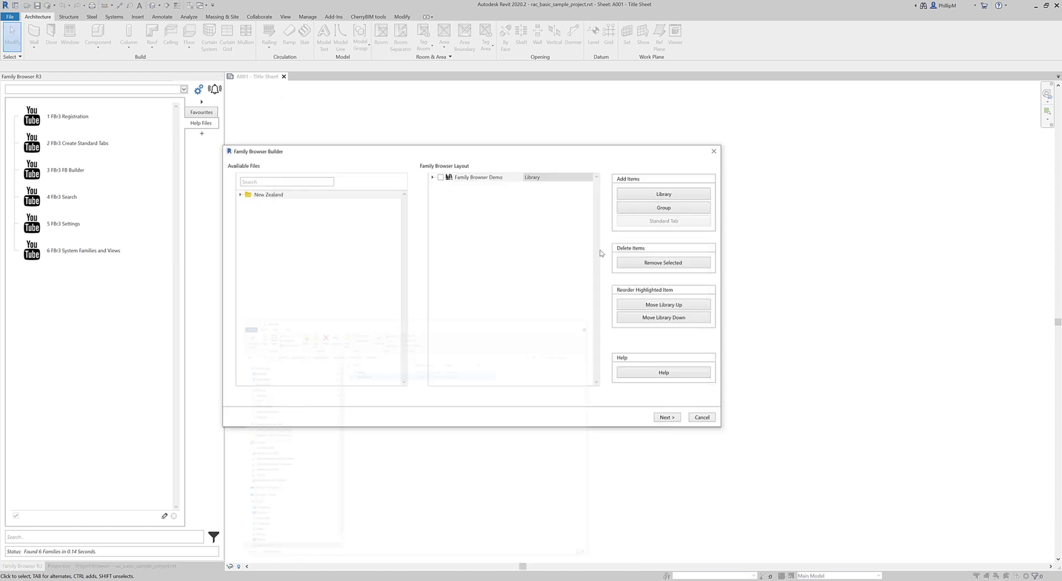
{"action": "left_click_drag", "start_coordinate": [417, 153], "coordinate": [466, 150]}
{"action": "left_click", "coordinate": [293, 193]}
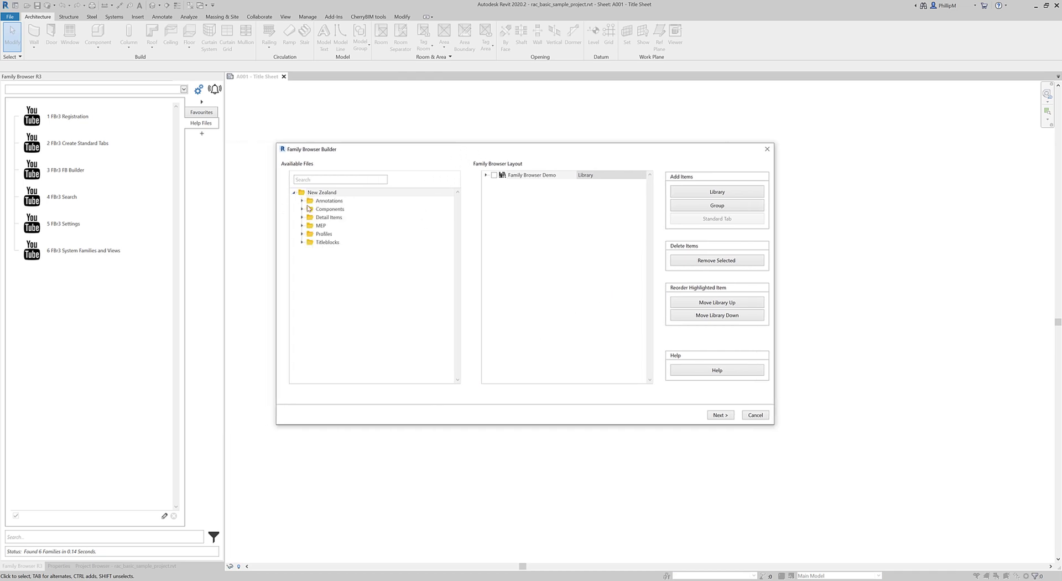
{"action": "left_click", "coordinate": [302, 201]}
{"action": "left_click", "coordinate": [302, 201]}
{"action": "double_click", "coordinate": [327, 209]}
{"action": "double_click", "coordinate": [336, 226]}
{"action": "double_click", "coordinate": [341, 234]}
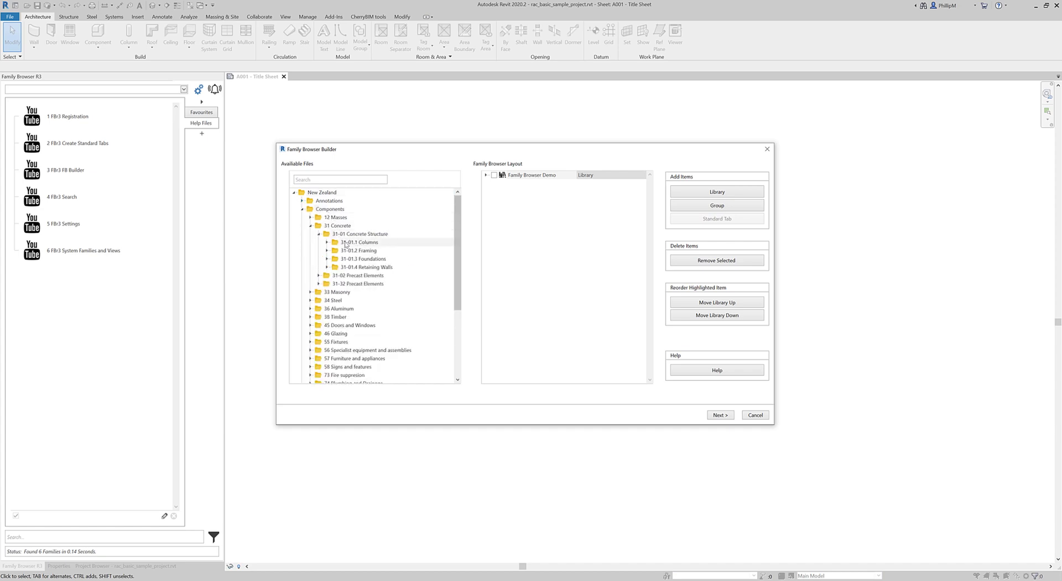
{"action": "double_click", "coordinate": [345, 243]}
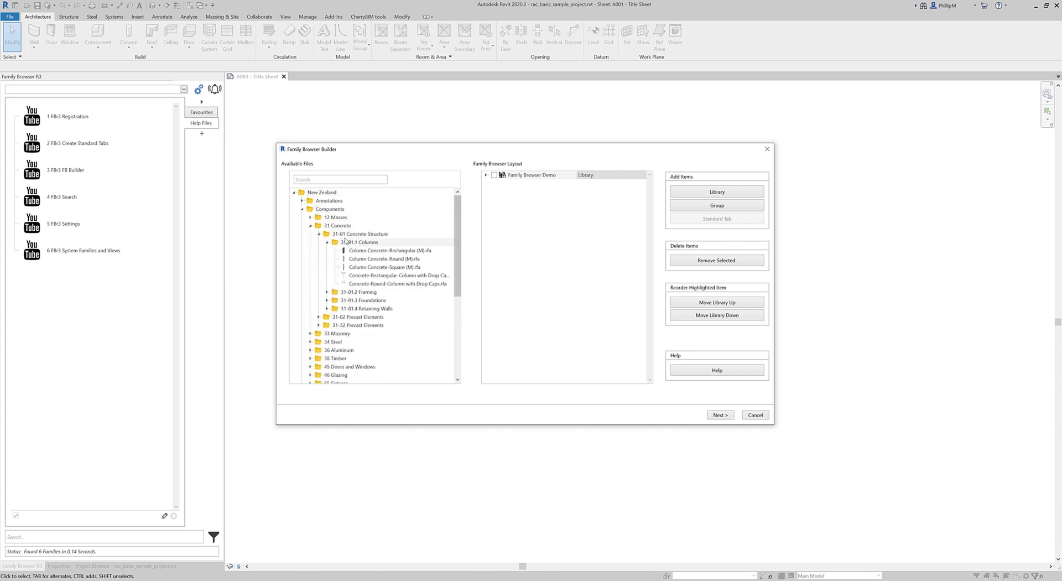
{"action": "left_click", "coordinate": [755, 416]}
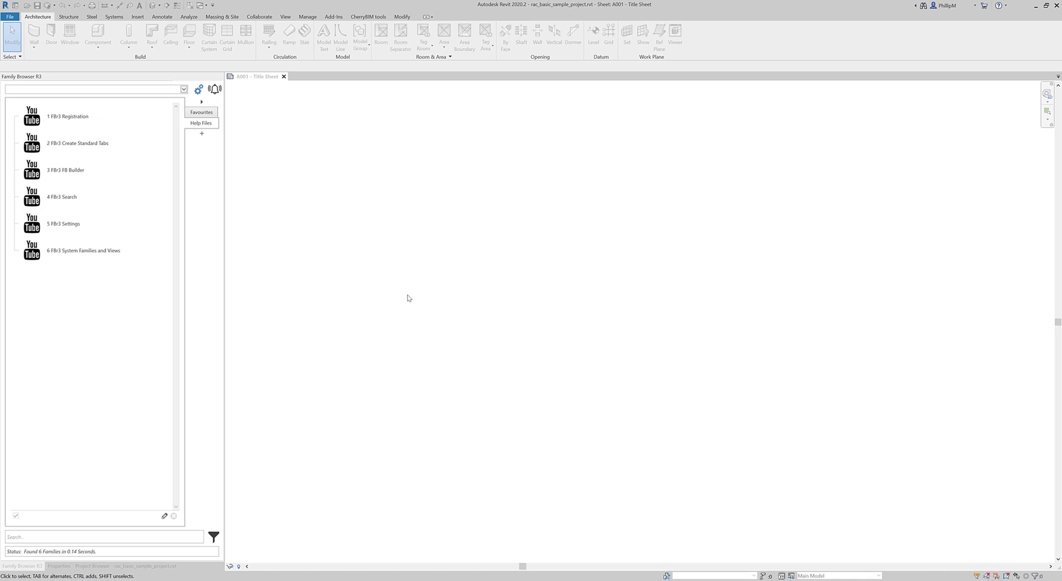
Open the Family Browser Builder and load the New Zealand folder from File Explorer into its available files.
{"action": "right_click", "coordinate": [211, 127]}
{"action": "left_click", "coordinate": [186, 131]}
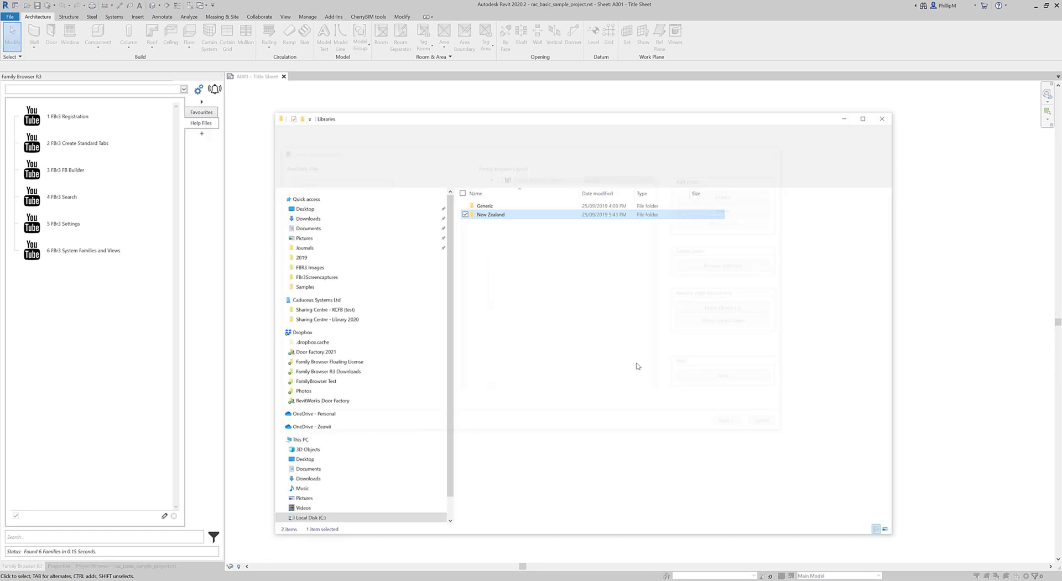
{"action": "left_click_drag", "start_coordinate": [560, 105], "coordinate": [905, 171]}
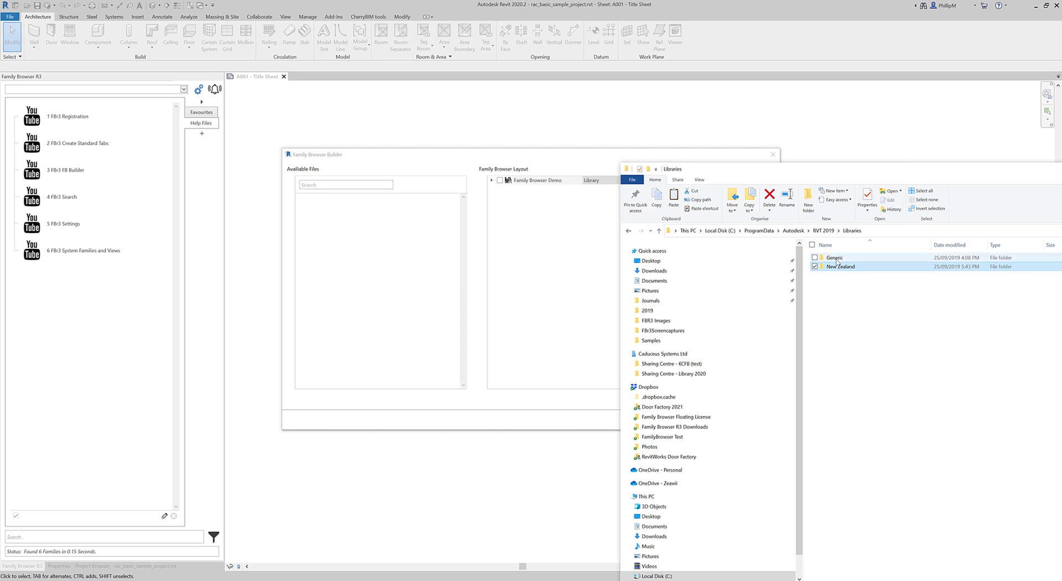
{"action": "left_click_drag", "start_coordinate": [838, 266], "coordinate": [392, 272]}
{"action": "left_click_drag", "start_coordinate": [903, 171], "coordinate": [632, 170]}
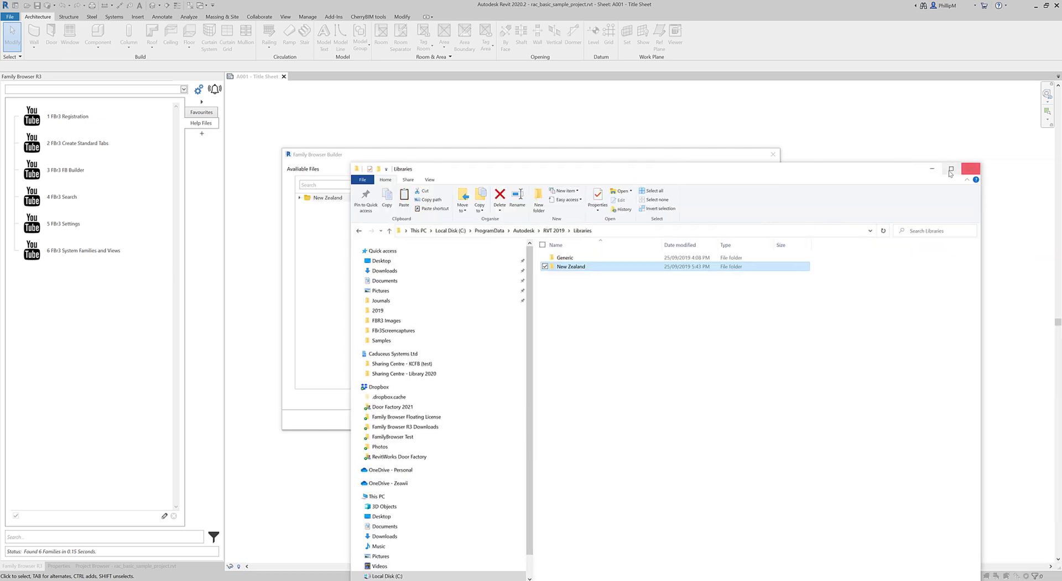
{"action": "left_click", "coordinate": [970, 169]}
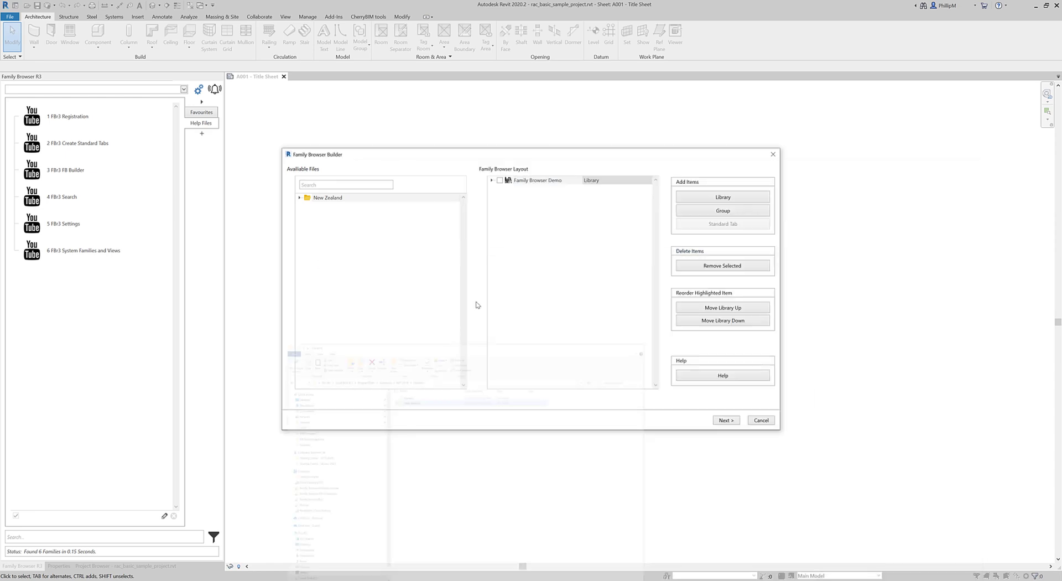
Add the New Zealand folder to the Family Browser layout as a new library and expand its groups.
{"action": "left_click", "coordinate": [299, 198]}
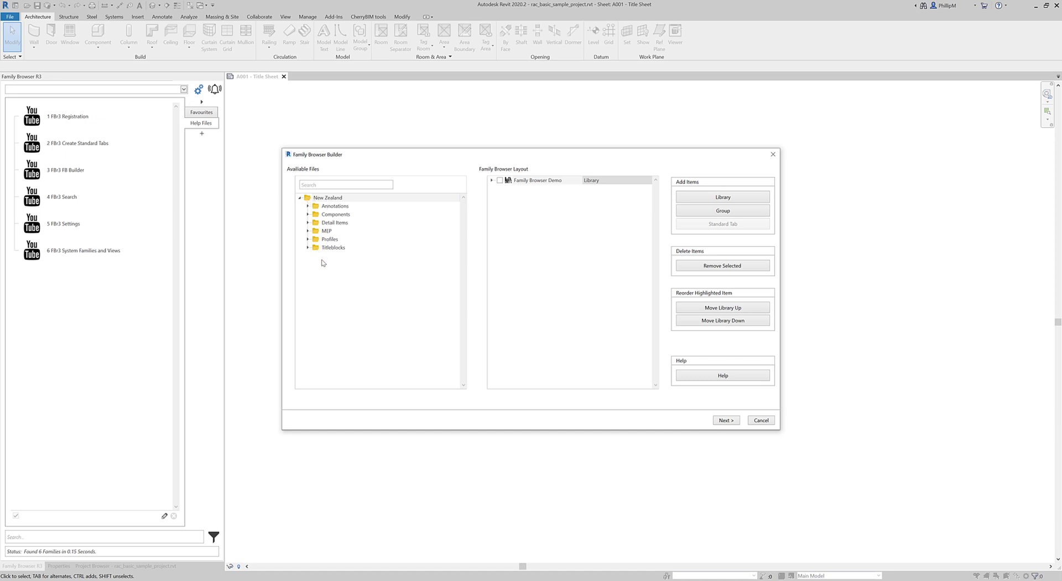
{"action": "left_click_drag", "start_coordinate": [308, 199], "coordinate": [535, 209]}
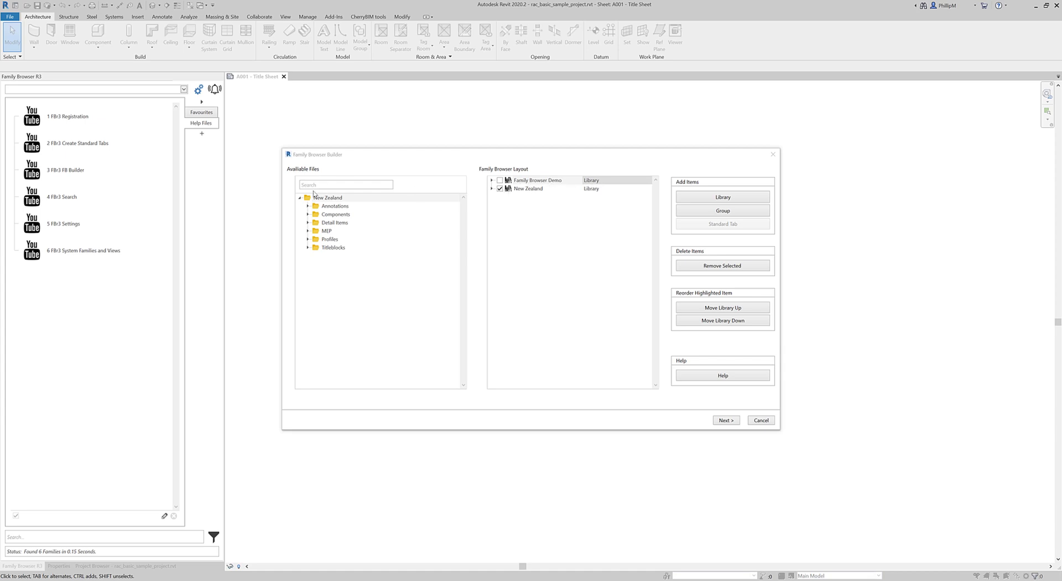
{"action": "left_click", "coordinate": [492, 189]}
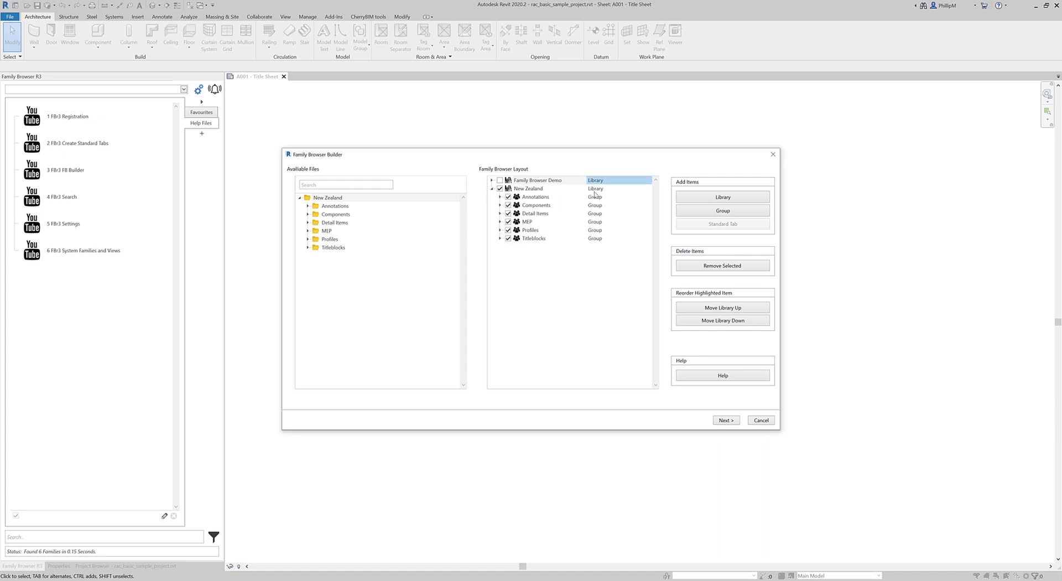
Examine how the New Zealand library's Annotations and Profiles groups are structured into live tabs, sub folders and families.
{"action": "left_click", "coordinate": [500, 197]}
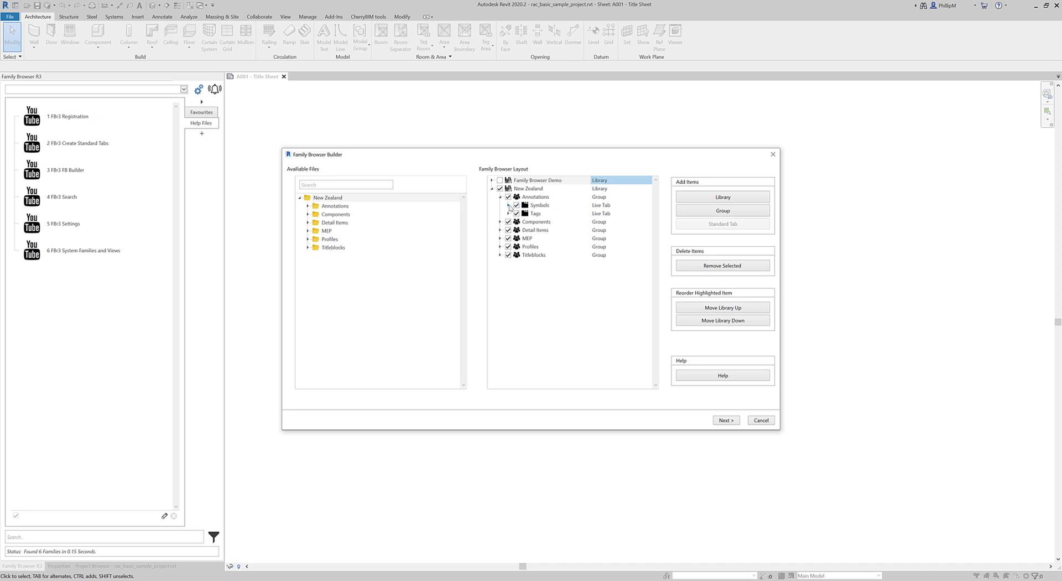
{"action": "left_click", "coordinate": [509, 206]}
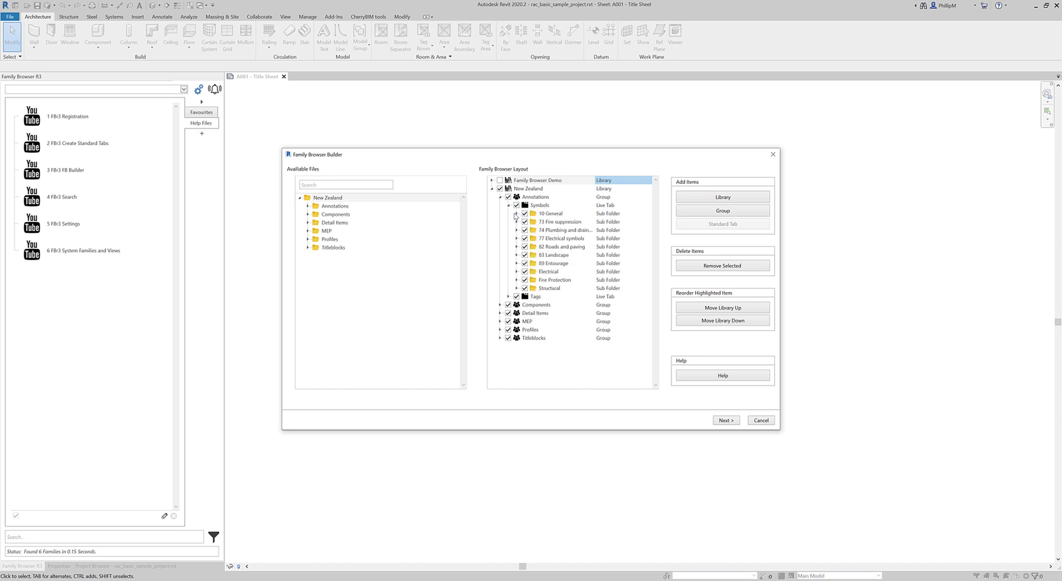
{"action": "left_click", "coordinate": [516, 213]}
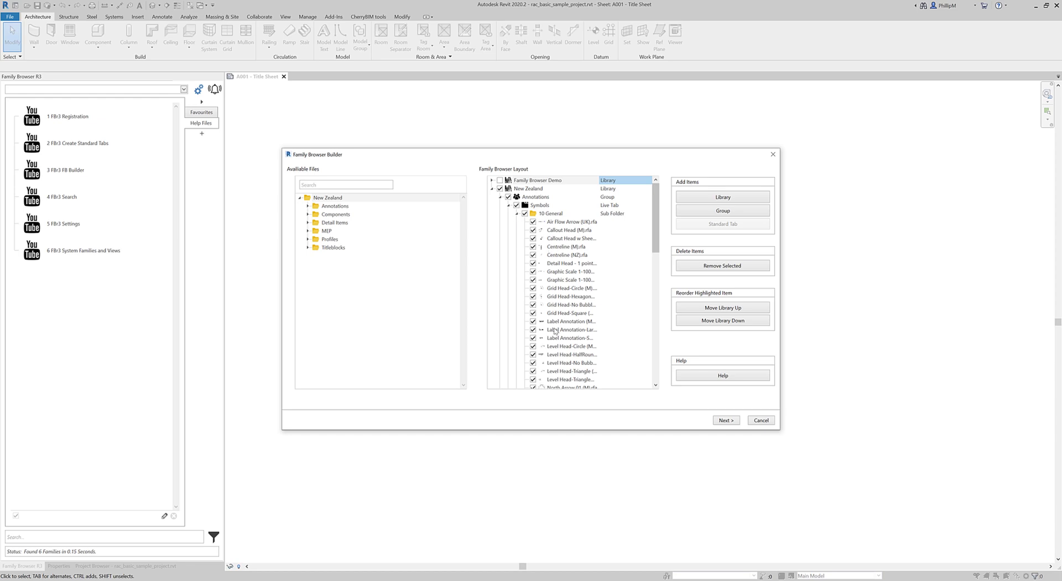
{"action": "left_click", "coordinate": [517, 214]}
{"action": "left_click", "coordinate": [508, 206]}
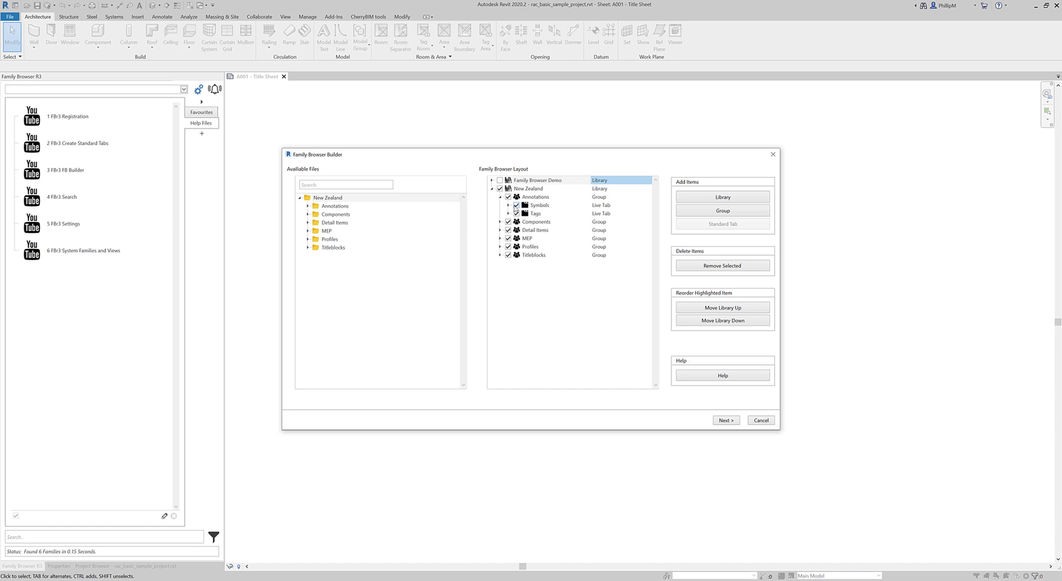
{"action": "left_click", "coordinate": [509, 206]}
{"action": "left_click", "coordinate": [508, 206]}
{"action": "left_click", "coordinate": [500, 247]}
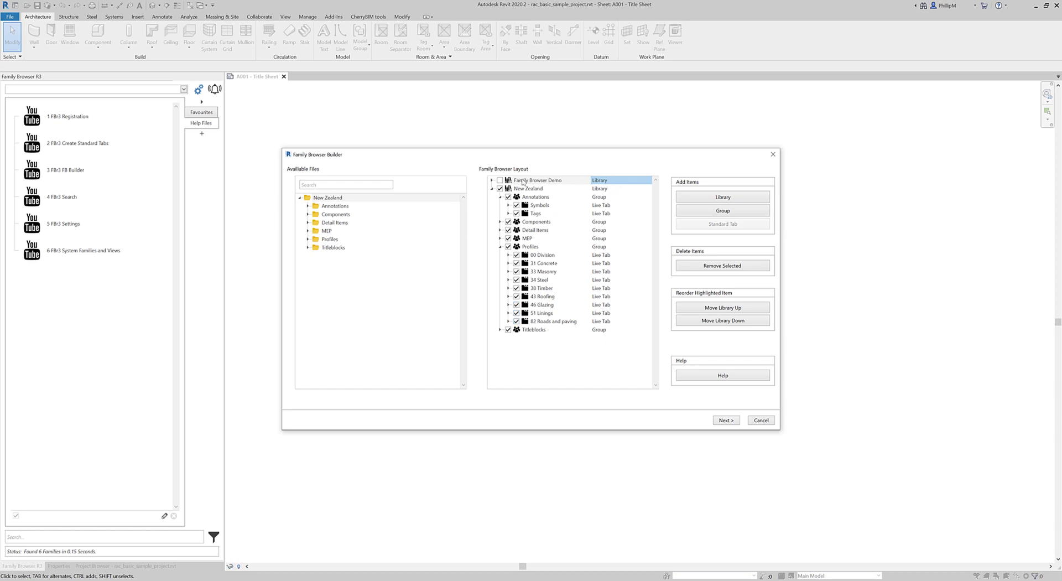
Try to rename the Family Browser Demo library in the layout to "test".
{"action": "left_click", "coordinate": [558, 180]}
{"action": "left_click_drag", "start_coordinate": [549, 180], "coordinate": [582, 180]}
{"action": "type", "text": "test"}
Run the Family Browser Builder to create the New Zealand library and finish the wizard.
{"action": "left_click", "coordinate": [726, 420]}
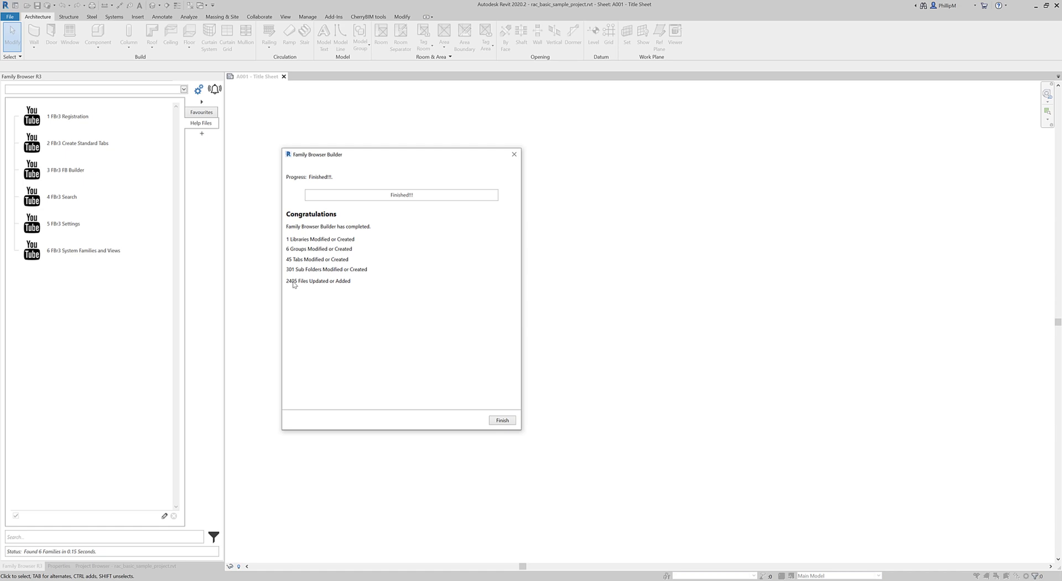
{"action": "left_click", "coordinate": [503, 421]}
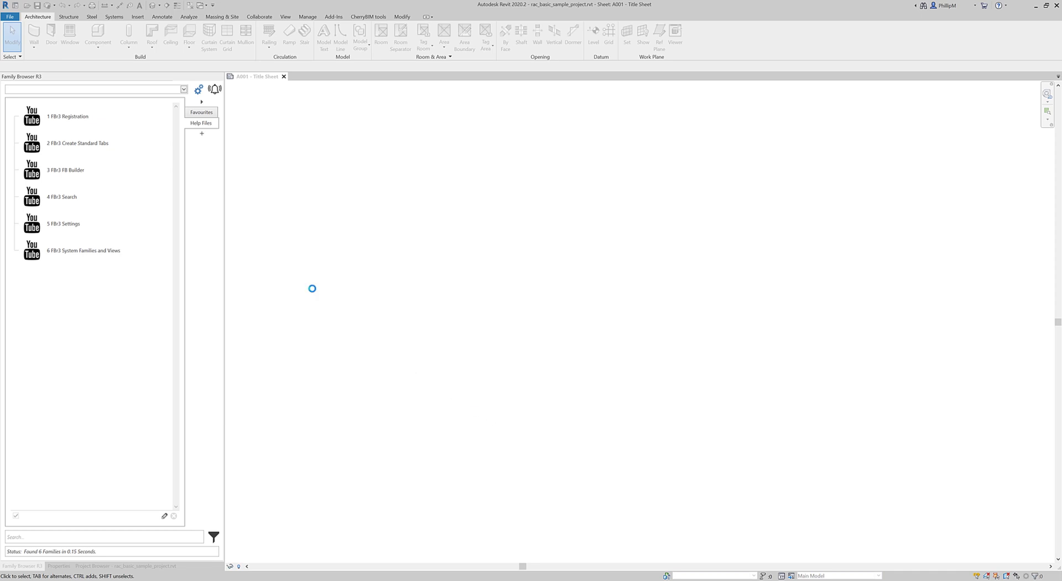
View the new library's Annotations and Components groups in the Family Browser, ending on the 31 Concrete tab.
{"action": "left_click", "coordinate": [183, 89]}
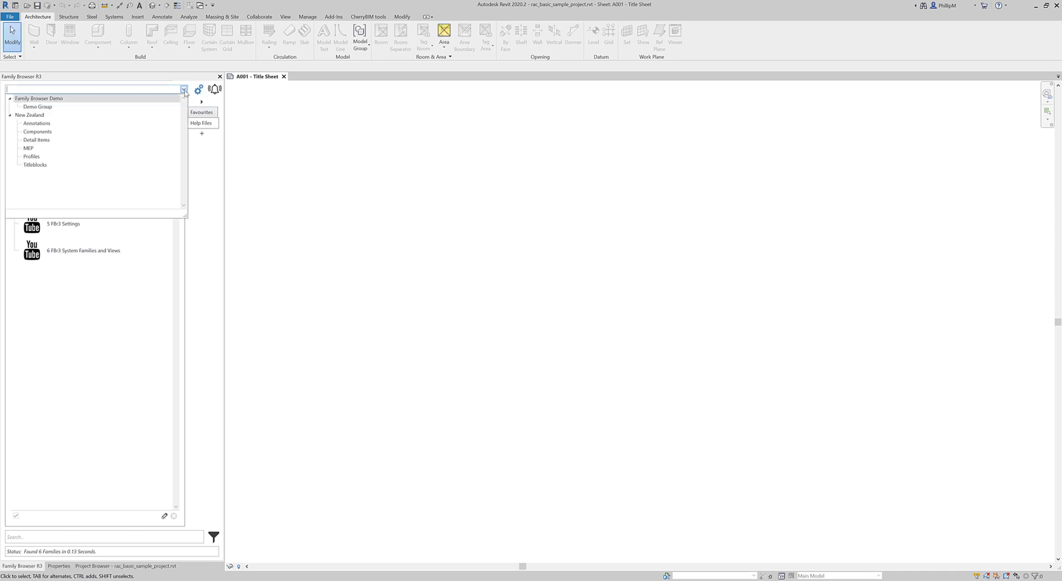
{"action": "left_click", "coordinate": [32, 123]}
{"action": "left_click", "coordinate": [183, 89]}
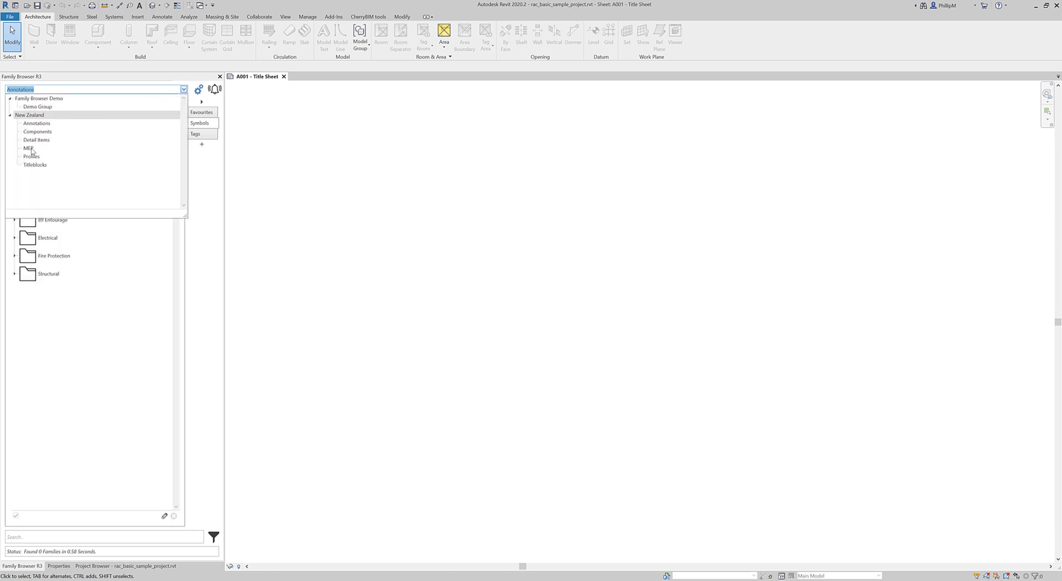
{"action": "key", "text": "Escape"}
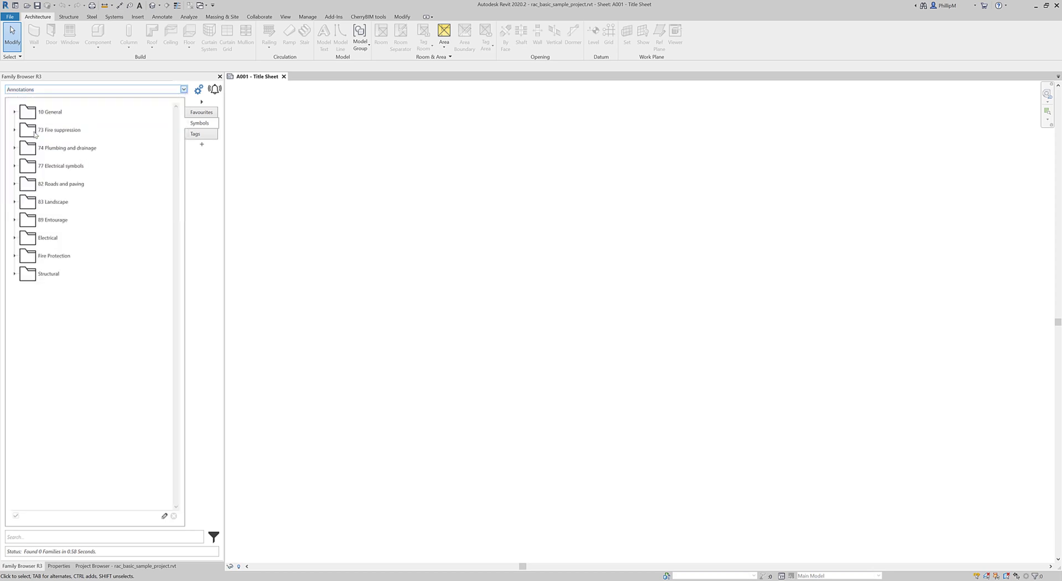
{"action": "key", "text": "Down"}
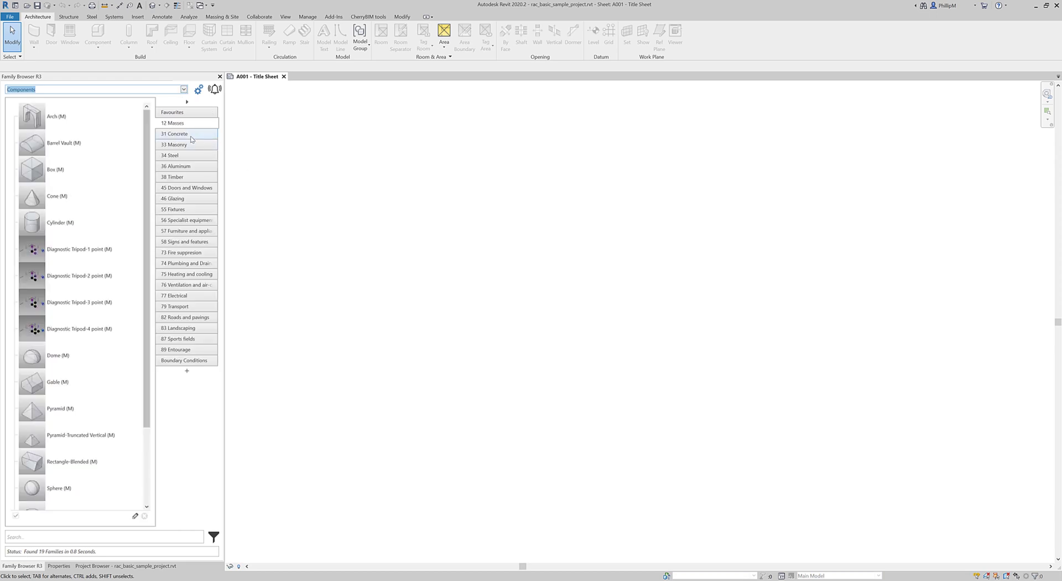
{"action": "left_click", "coordinate": [189, 136]}
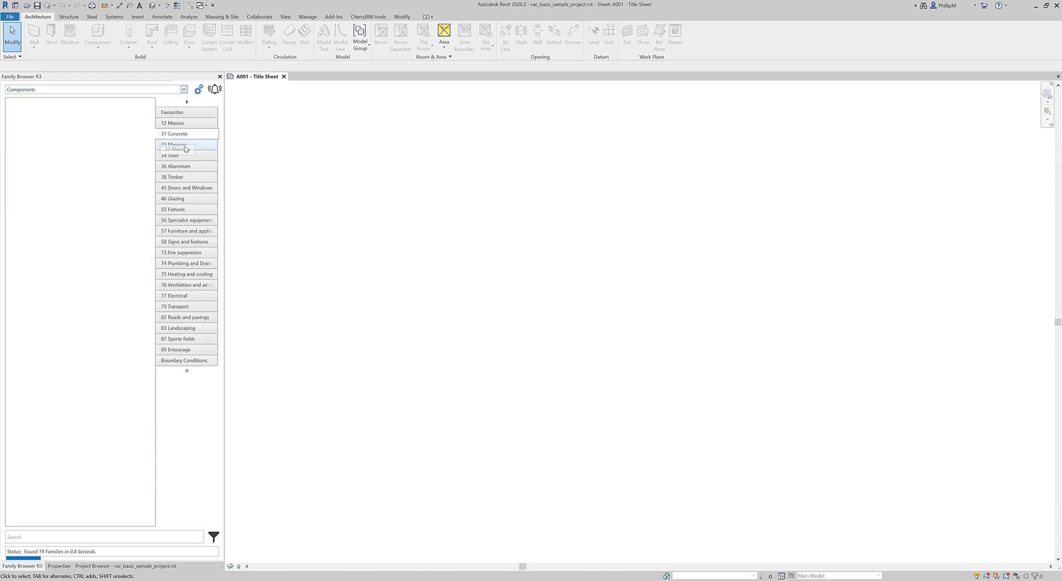
View the 33 Masonry, 34 Steel, 36 Aluminum and 45 Doors and Windows tabs of the Components group.
{"action": "left_click", "coordinate": [187, 146]}
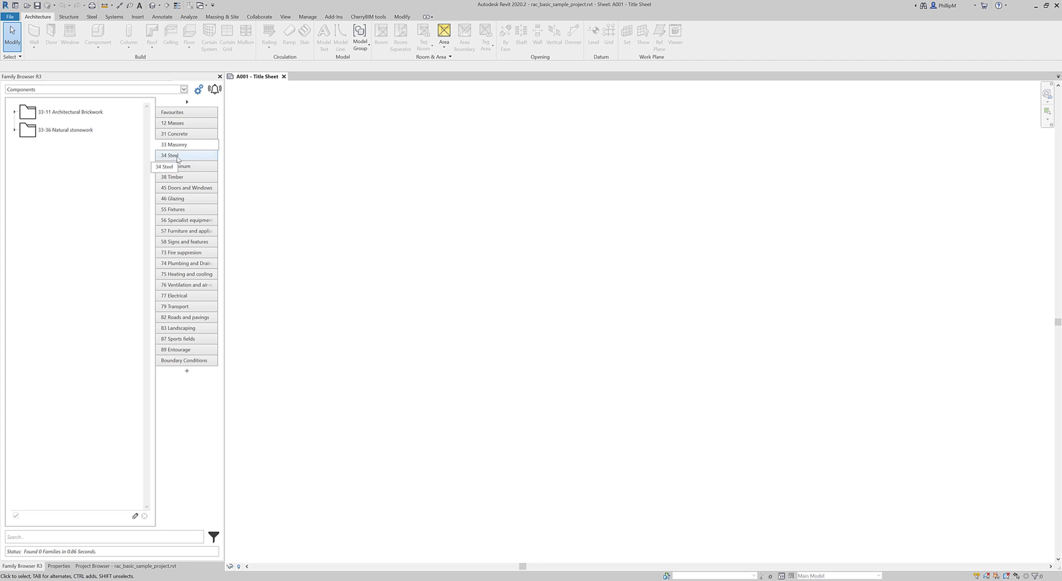
{"action": "left_click", "coordinate": [178, 157]}
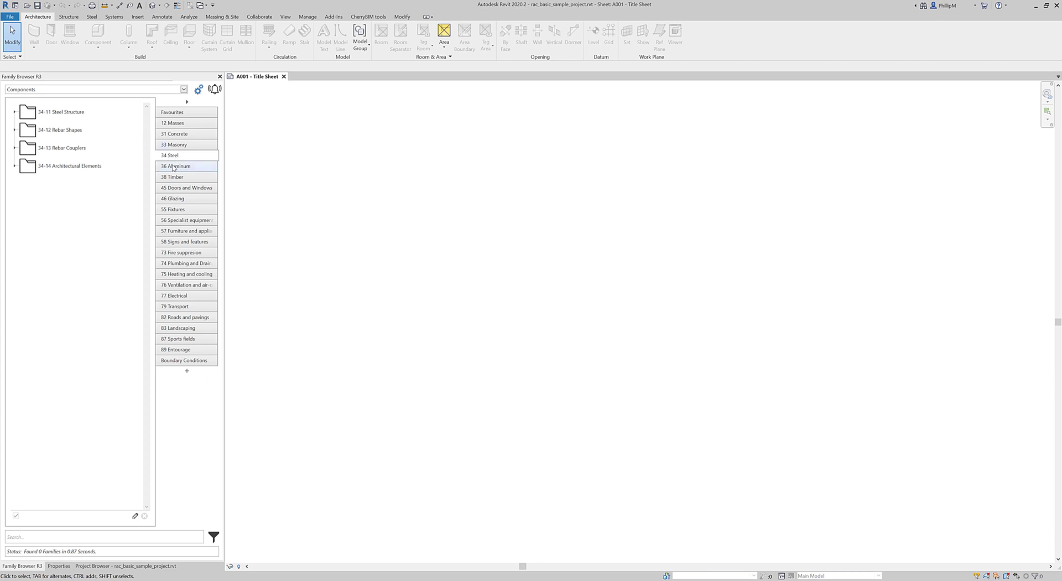
{"action": "left_click", "coordinate": [181, 168]}
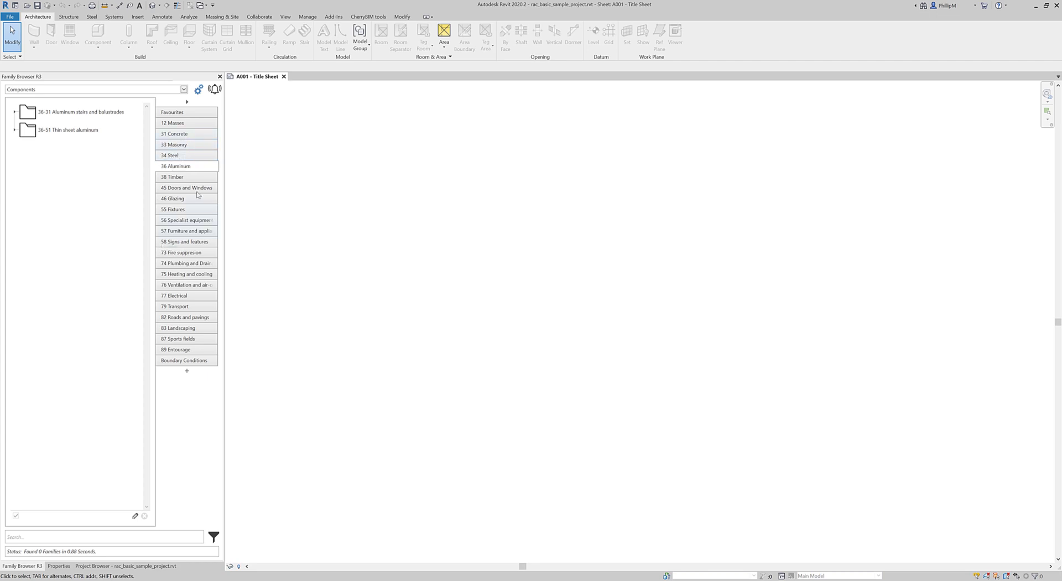
{"action": "left_click", "coordinate": [178, 189]}
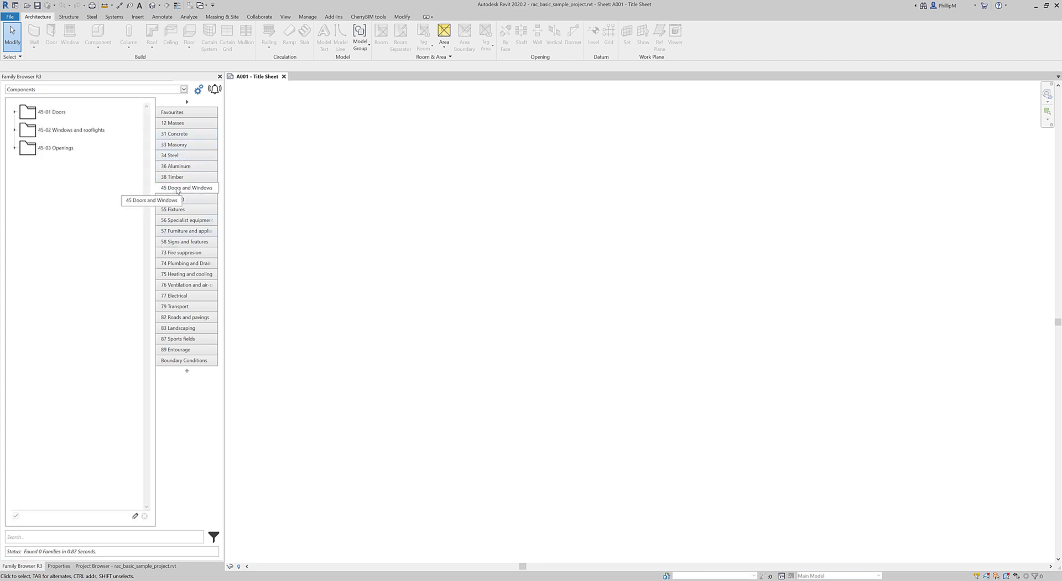
Examine the families in the 45-01 Doors folder, its Structural sub folder and the 45-02 Windows and rooflights folder, collapsing each again.
{"action": "double_click", "coordinate": [47, 112]}
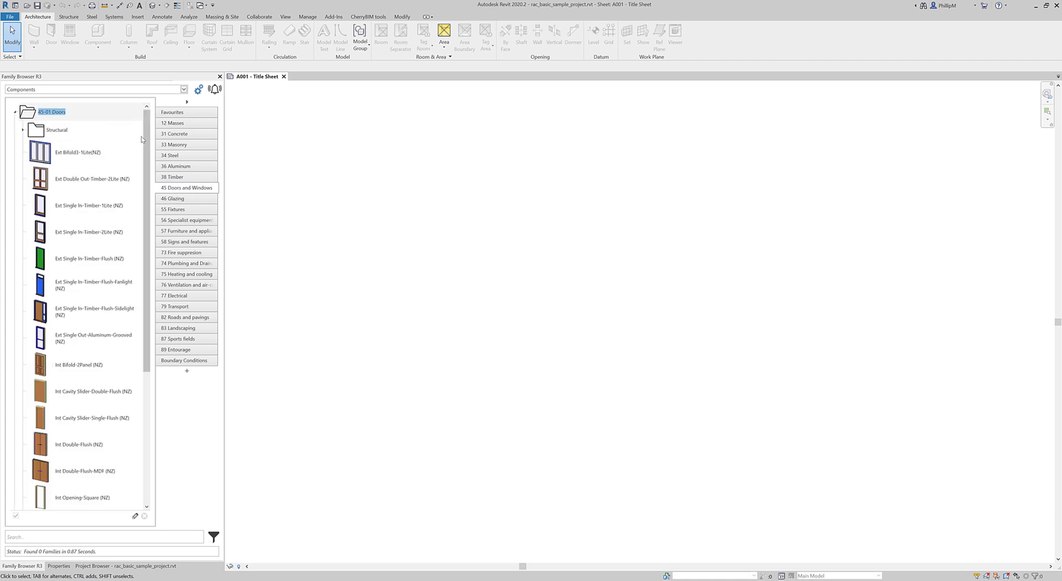
{"action": "mouse_move", "coordinate": [148, 113]}
{"action": "left_mouse_down"}
{"action": "mouse_move", "coordinate": [148, 203]}
{"action": "mouse_move", "coordinate": [148, 113]}
{"action": "left_mouse_up"}
{"action": "double_click", "coordinate": [57, 126]}
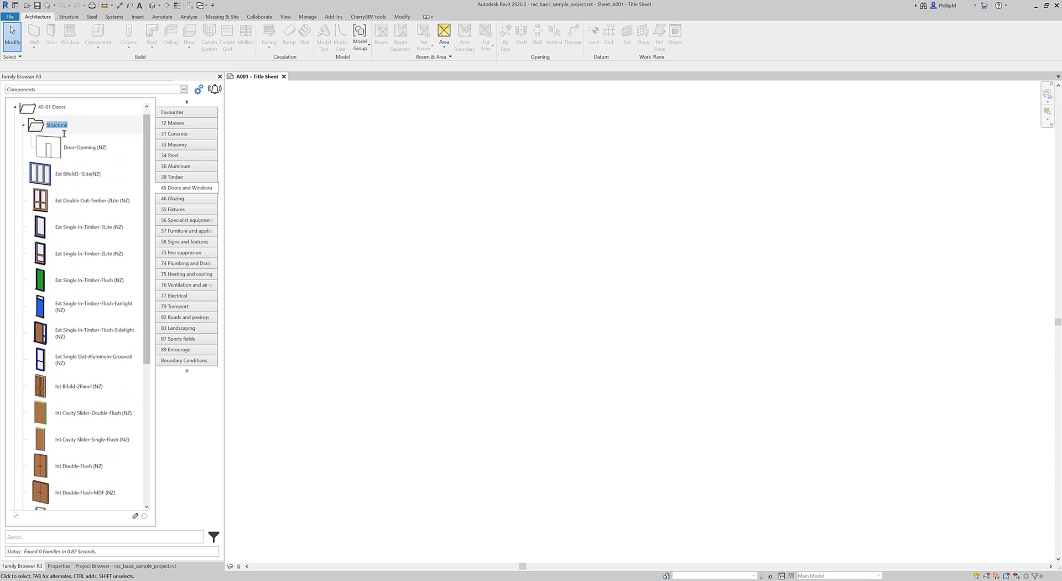
{"action": "left_click_drag", "start_coordinate": [149, 146], "coordinate": [148, 141]}
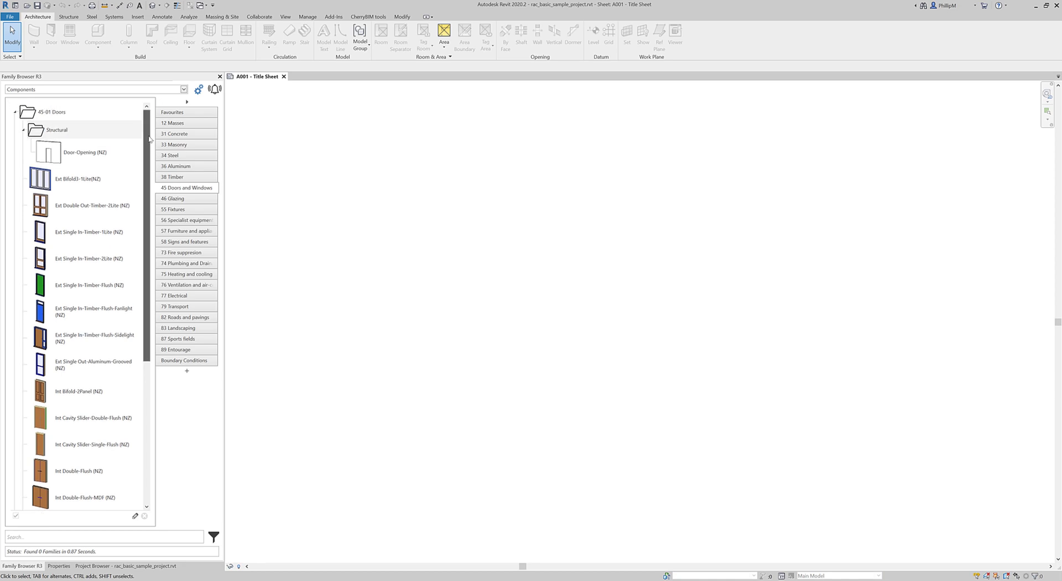
{"action": "left_click", "coordinate": [37, 132]}
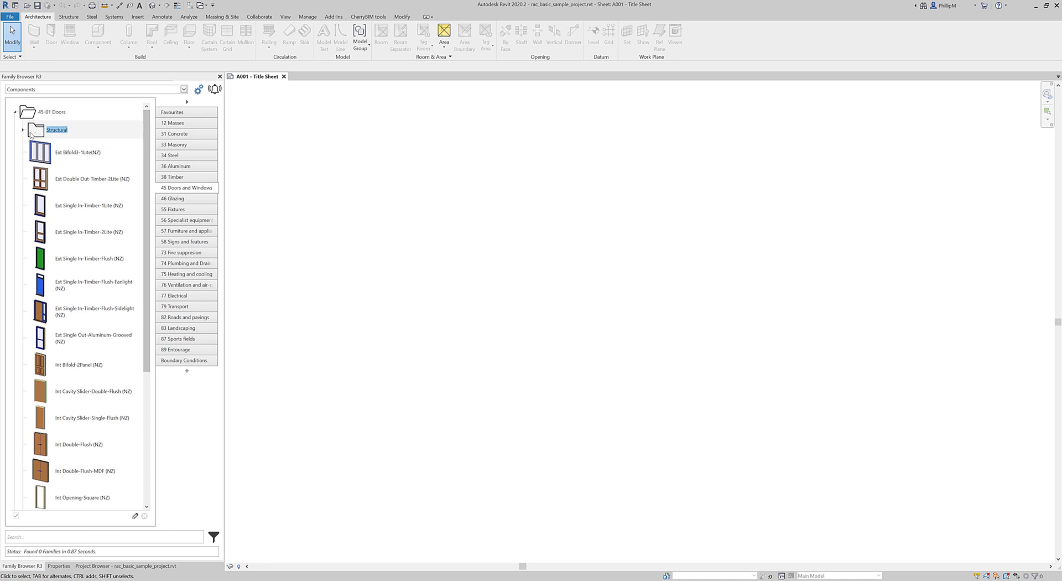
{"action": "left_click", "coordinate": [15, 112]}
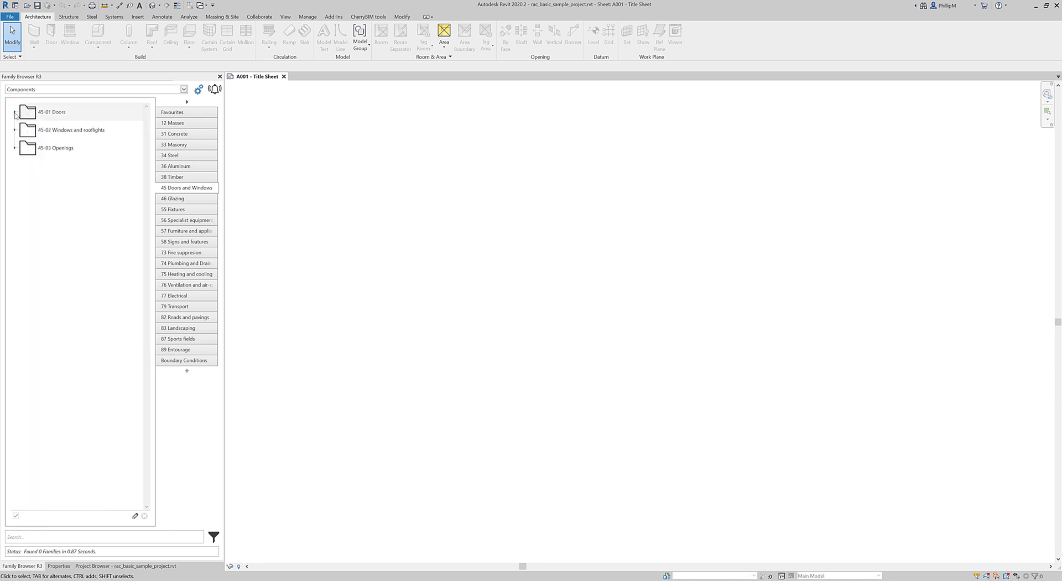
{"action": "double_click", "coordinate": [51, 133]}
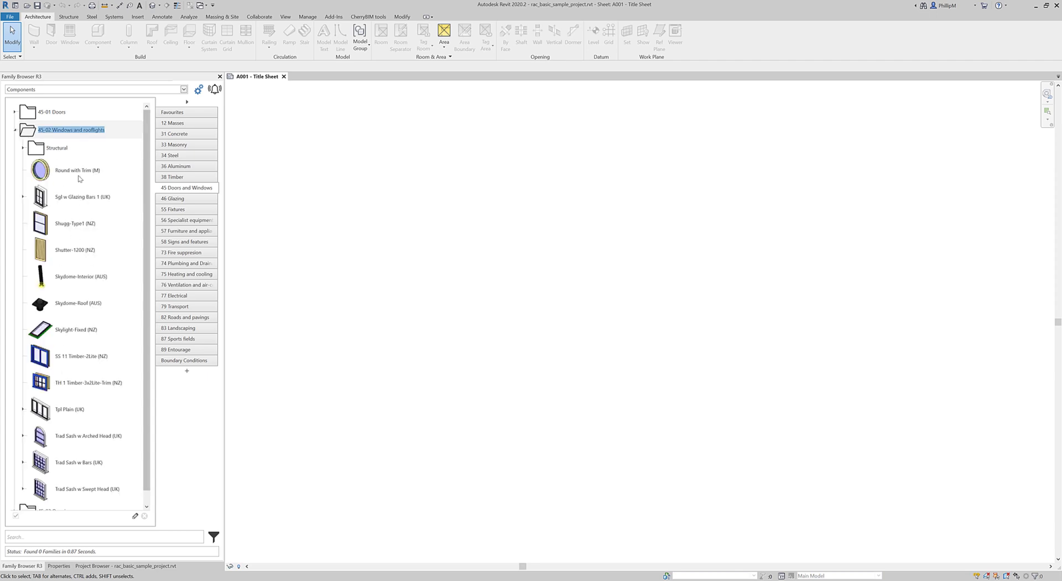
{"action": "left_click", "coordinate": [16, 131]}
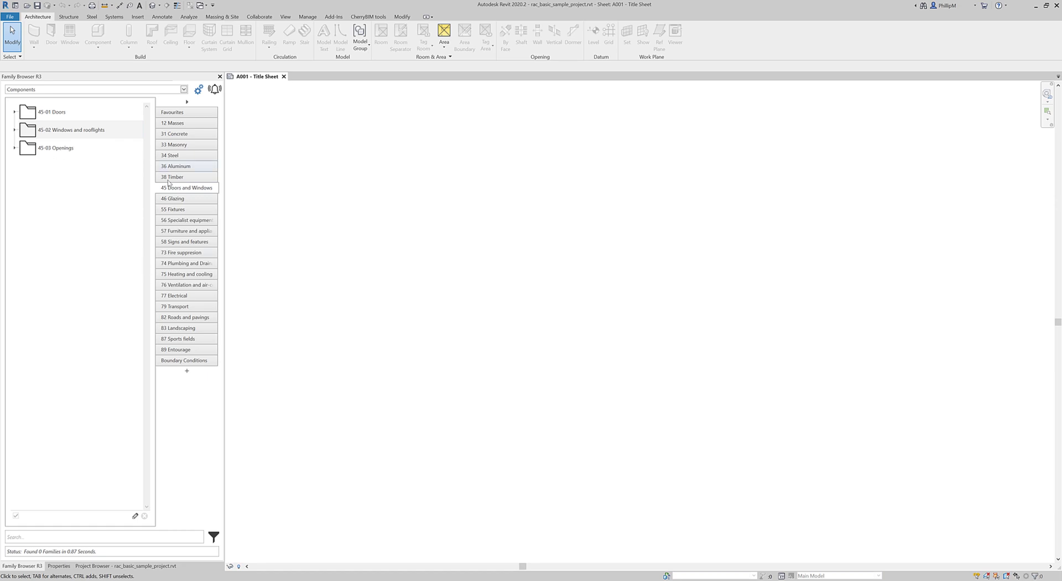
In the Family Browser Builder, add the 45-01 Doors and 45-02 Windows and rooflights sub folders to New Zealand's Components group as separate live tabs.
{"action": "right_click", "coordinate": [186, 190]}
{"action": "left_click", "coordinate": [150, 194]}
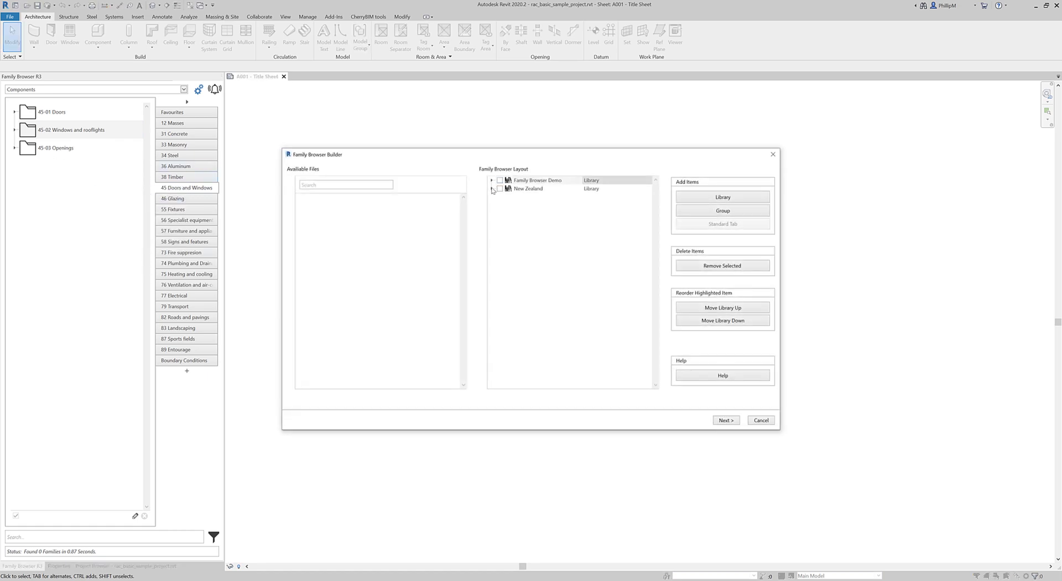
{"action": "left_click", "coordinate": [492, 188]}
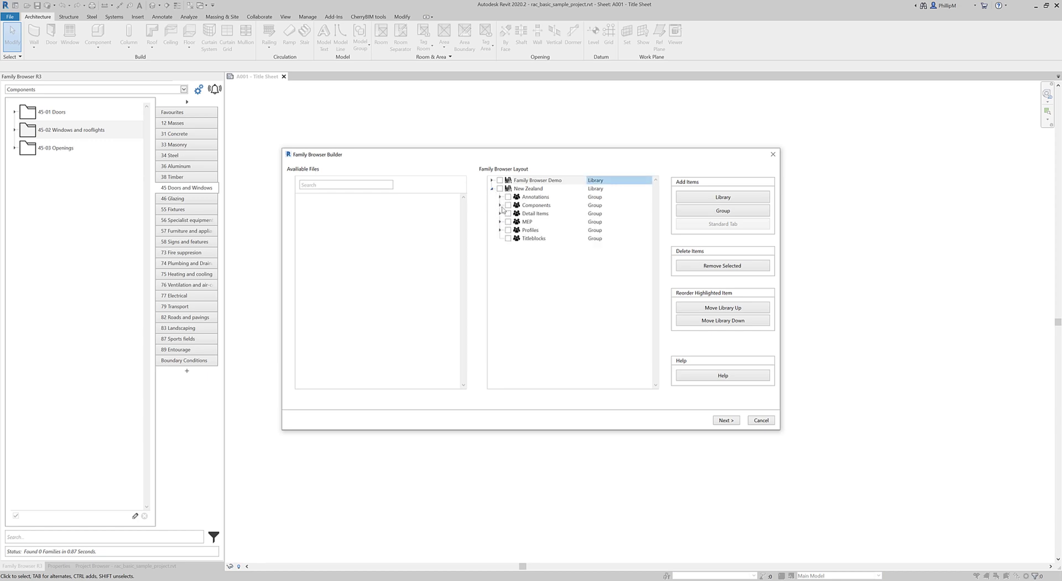
{"action": "left_click", "coordinate": [500, 205]}
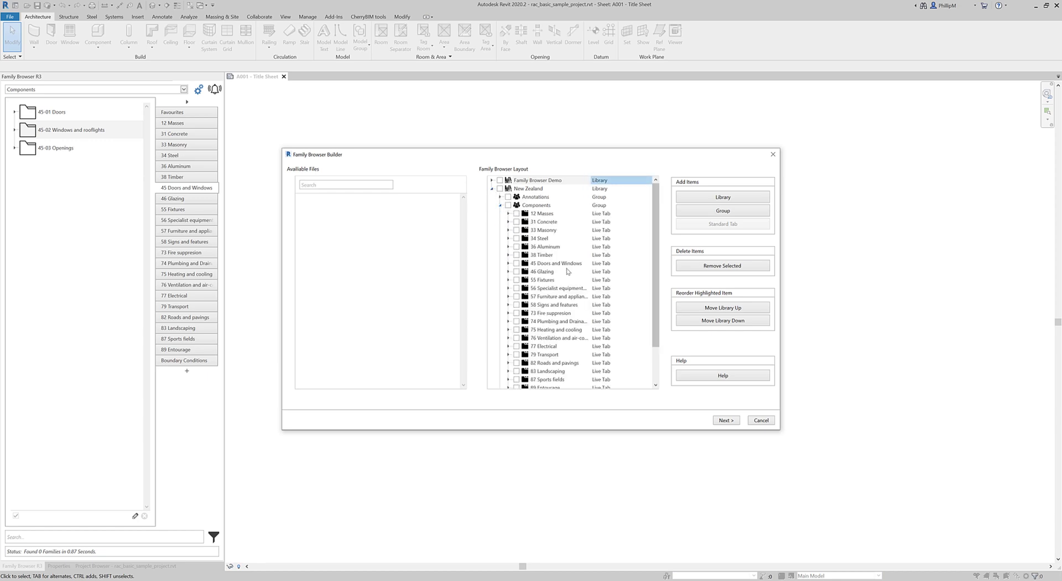
{"action": "left_click", "coordinate": [508, 264]}
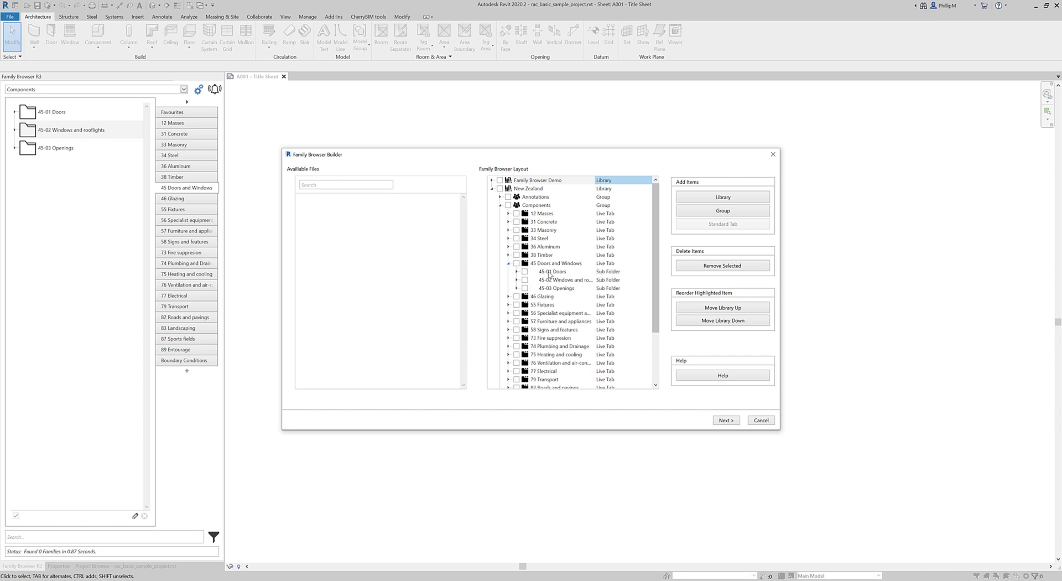
{"action": "left_click_drag", "start_coordinate": [547, 274], "coordinate": [542, 208]}
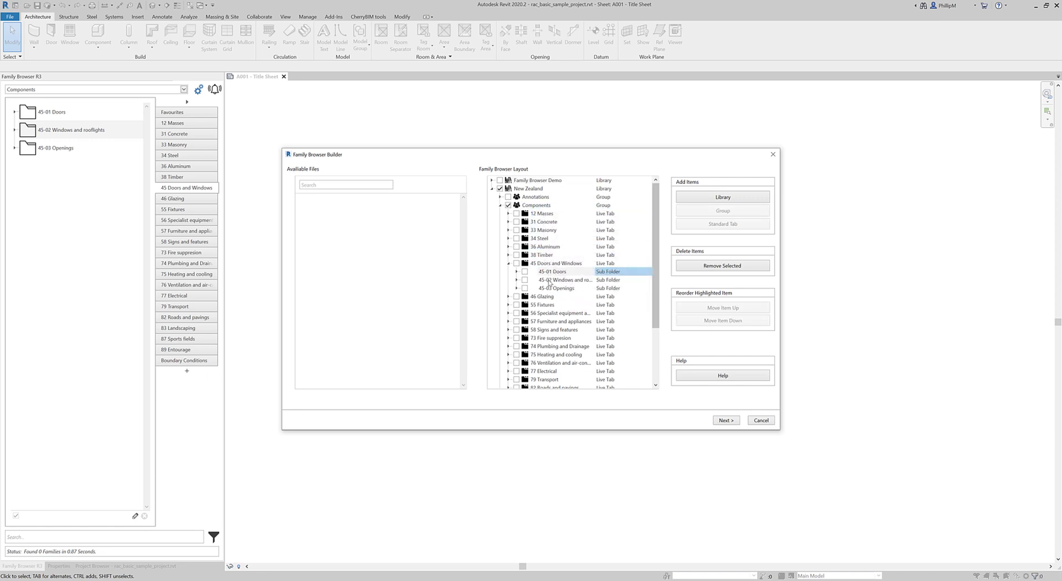
{"action": "left_click_drag", "start_coordinate": [549, 283], "coordinate": [542, 208]}
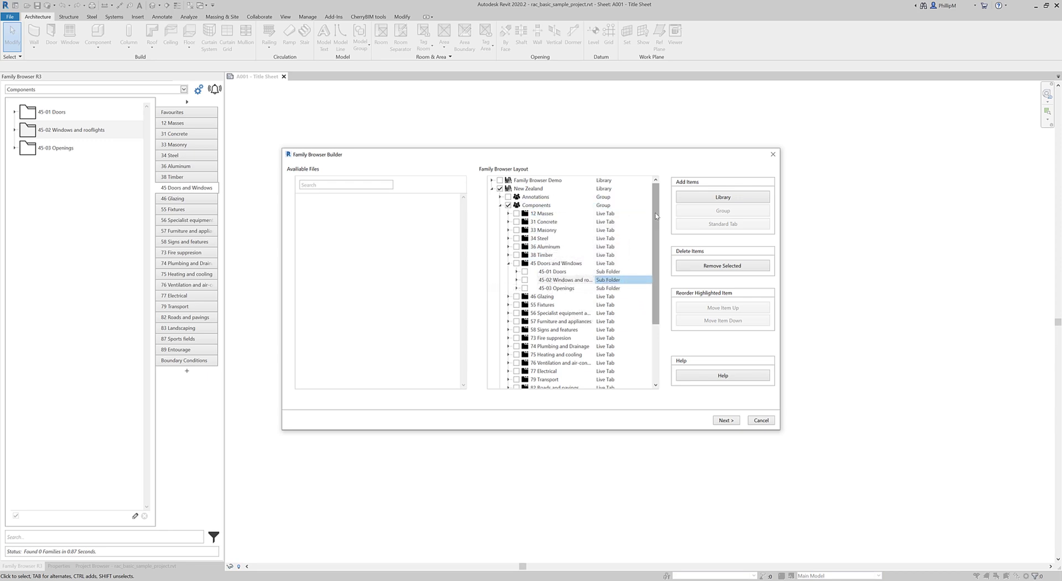
{"action": "left_click_drag", "start_coordinate": [657, 216], "coordinate": [656, 272]}
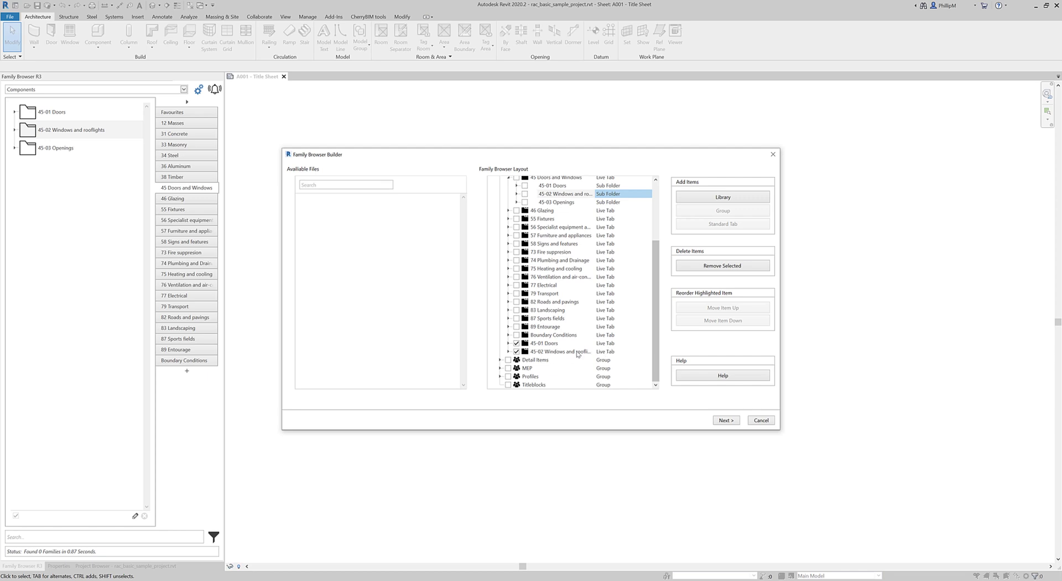
Run the builder to finish the layout update, and view the new 45-01 Doors and 45-02 Windows and rooflights tabs.
{"action": "left_click", "coordinate": [719, 421]}
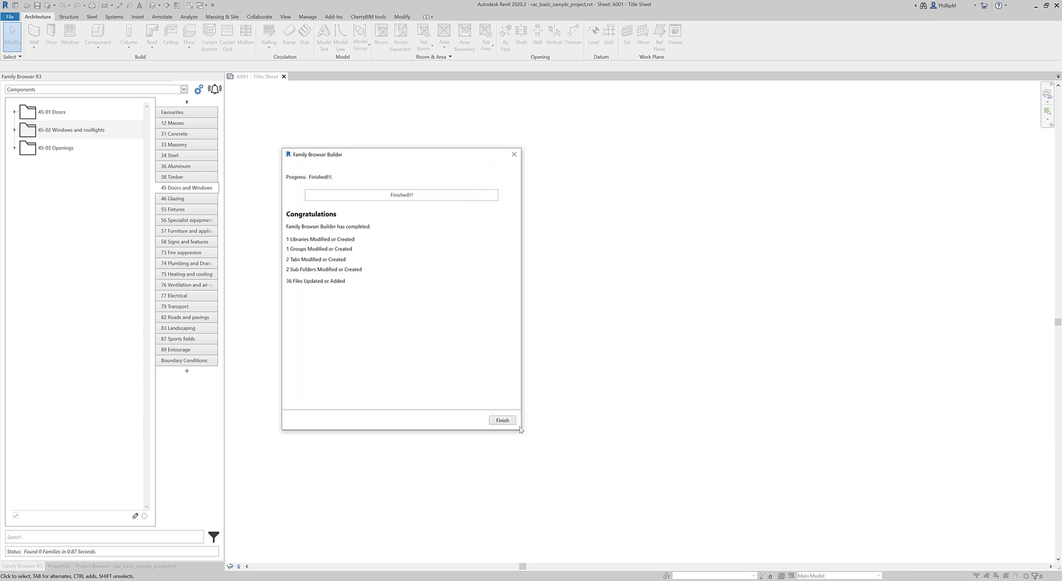
{"action": "left_click", "coordinate": [502, 420]}
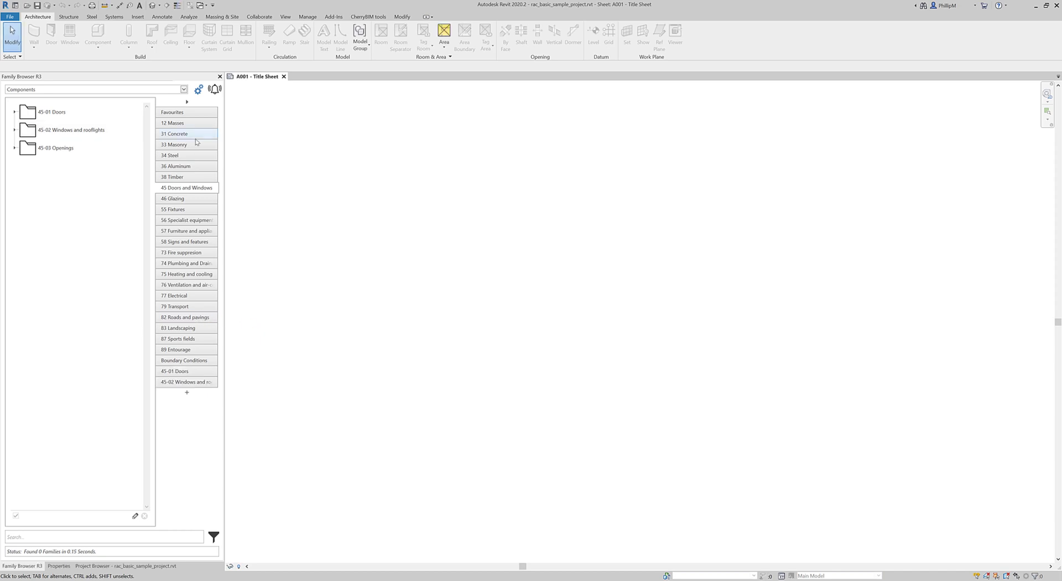
{"action": "left_click", "coordinate": [189, 373]}
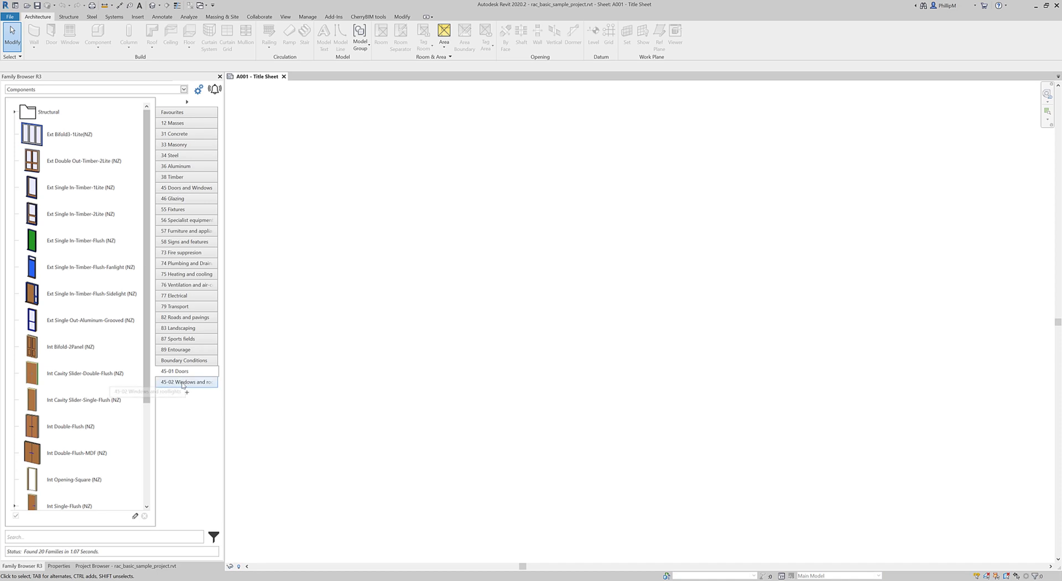
{"action": "left_click", "coordinate": [183, 382]}
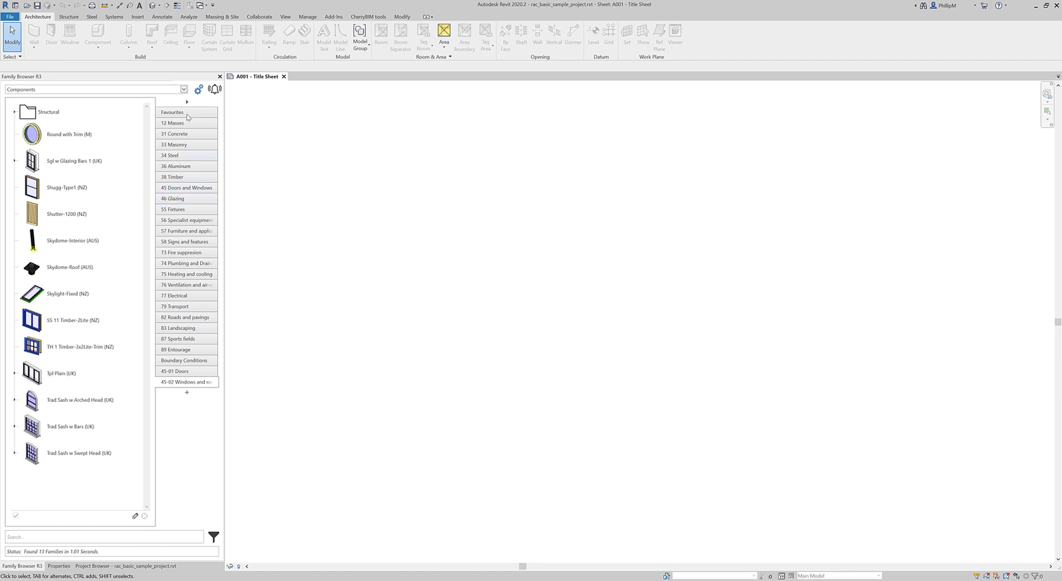
Reopen the Family Browser Builder and remove the 45 Doors and Windows live tab from New Zealand's Components group.
{"action": "right_click", "coordinate": [163, 190]}
{"action": "left_click", "coordinate": [163, 190]}
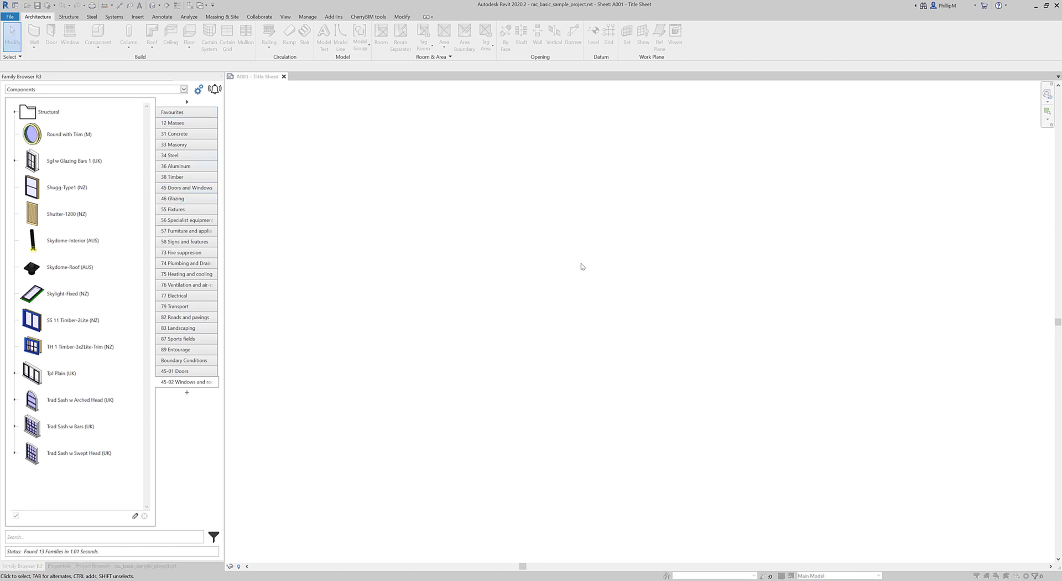
{"action": "left_click", "coordinate": [492, 188]}
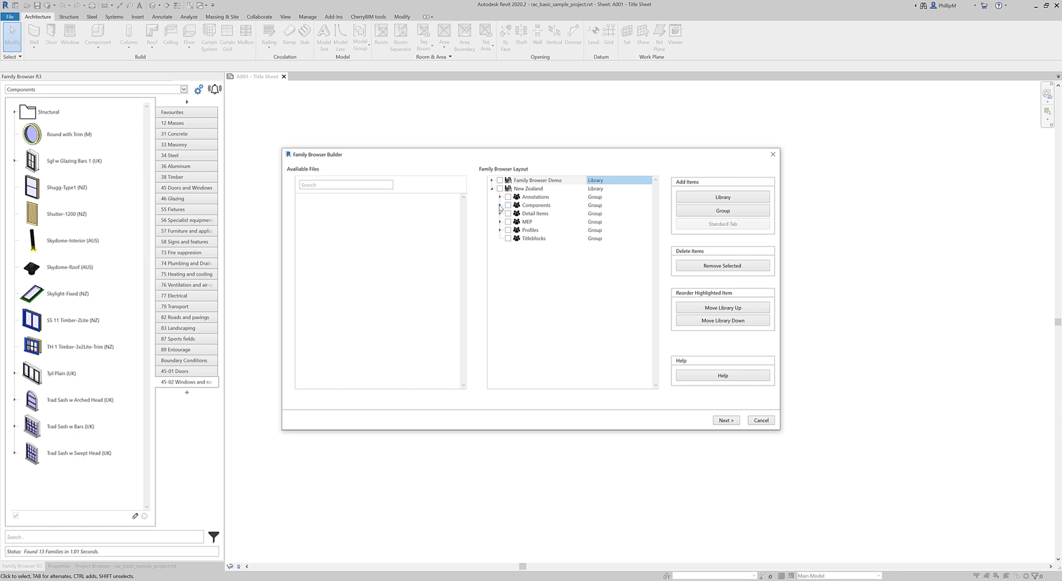
{"action": "left_click", "coordinate": [500, 205]}
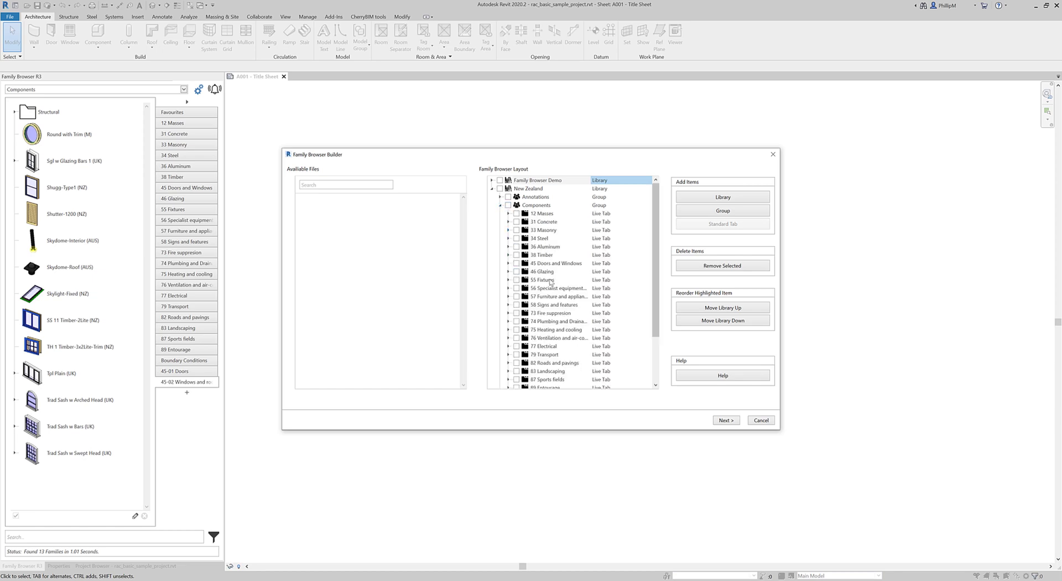
{"action": "left_click", "coordinate": [558, 263]}
{"action": "left_click", "coordinate": [699, 264]}
Move the 45-01 Doors live tab up the Components group to sit between 38 Timber and 46 Glazing.
{"action": "left_click_drag", "start_coordinate": [656, 260], "coordinate": [656, 296]}
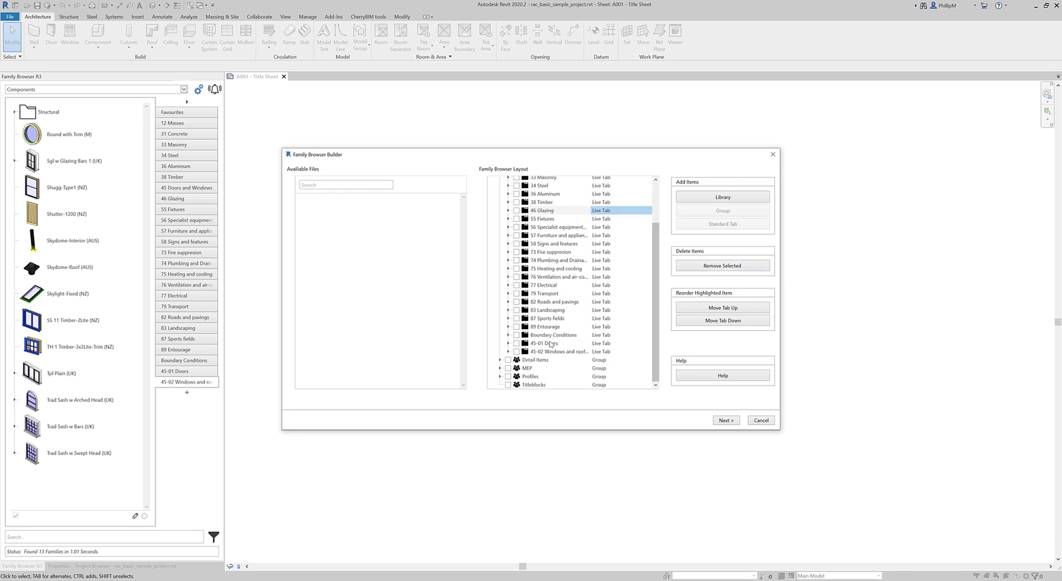
{"action": "left_click", "coordinate": [603, 343]}
{"action": "left_click", "coordinate": [734, 309]}
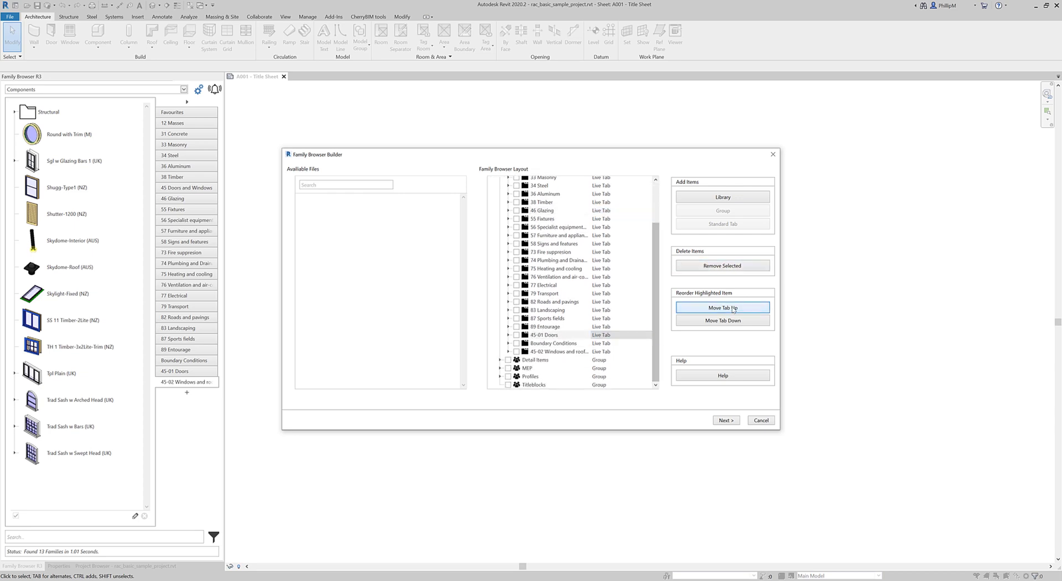
{"action": "left_click", "coordinate": [734, 309]}
{"action": "left_click", "coordinate": [734, 310]}
{"action": "left_click", "coordinate": [734, 310]}
{"action": "left_click", "coordinate": [734, 309]}
{"action": "left_click", "coordinate": [734, 309]}
{"action": "left_click", "coordinate": [734, 310]}
{"action": "left_click", "coordinate": [733, 309]}
{"action": "left_click", "coordinate": [733, 310]}
{"action": "left_click", "coordinate": [734, 309]}
{"action": "left_click", "coordinate": [733, 309]}
{"action": "left_click", "coordinate": [734, 309]}
{"action": "left_click", "coordinate": [734, 310]}
{"action": "left_click", "coordinate": [733, 309]}
{"action": "left_click", "coordinate": [734, 309]}
{"action": "left_click", "coordinate": [733, 309]}
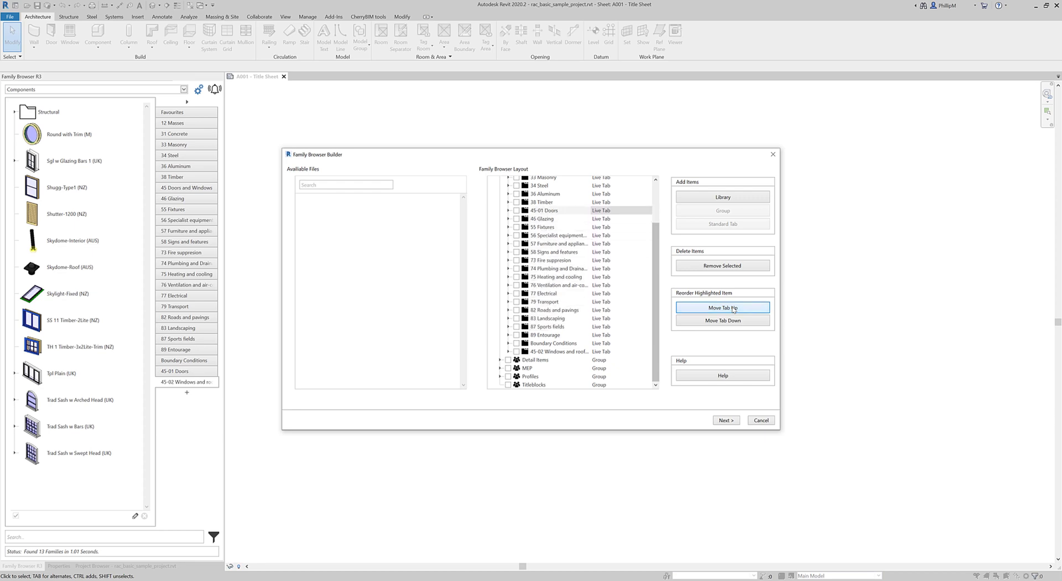
Move the 45-02 Windows and rooflights live tab up to sit directly below 45-01 Doors.
{"action": "left_click", "coordinate": [559, 352]}
{"action": "left_click", "coordinate": [719, 309]}
{"action": "left_click", "coordinate": [719, 310]}
{"action": "left_click", "coordinate": [718, 309]}
{"action": "left_click", "coordinate": [718, 308]}
{"action": "left_click", "coordinate": [719, 308]}
{"action": "left_click", "coordinate": [719, 308]}
{"action": "left_click", "coordinate": [718, 309]}
{"action": "left_click", "coordinate": [719, 309]}
{"action": "left_click", "coordinate": [719, 308]}
{"action": "left_click", "coordinate": [718, 309]}
{"action": "left_click", "coordinate": [718, 309]}
{"action": "left_click", "coordinate": [719, 308]}
{"action": "left_click", "coordinate": [719, 309]}
{"action": "left_click", "coordinate": [718, 309]}
{"action": "left_click", "coordinate": [718, 309]}
{"action": "left_click", "coordinate": [719, 309]}
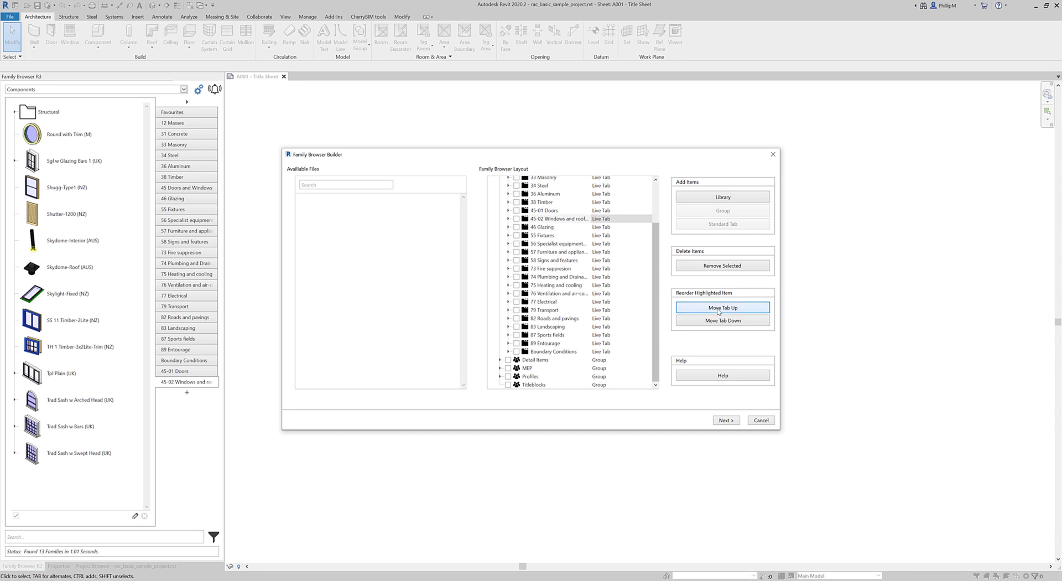
Run the builder to apply the reordered layout, and view the 45-01 Doors and 45-02 Windows and rooflights tabs.
{"action": "left_click", "coordinate": [724, 421]}
{"action": "left_click", "coordinate": [504, 421]}
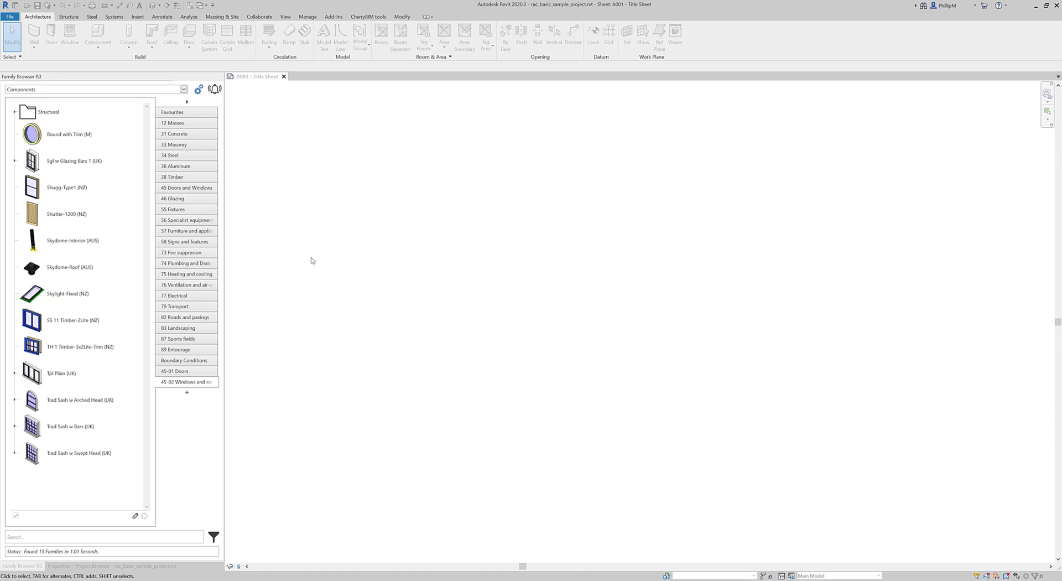
{"action": "left_click", "coordinate": [186, 188]}
{"action": "left_click", "coordinate": [189, 199]}
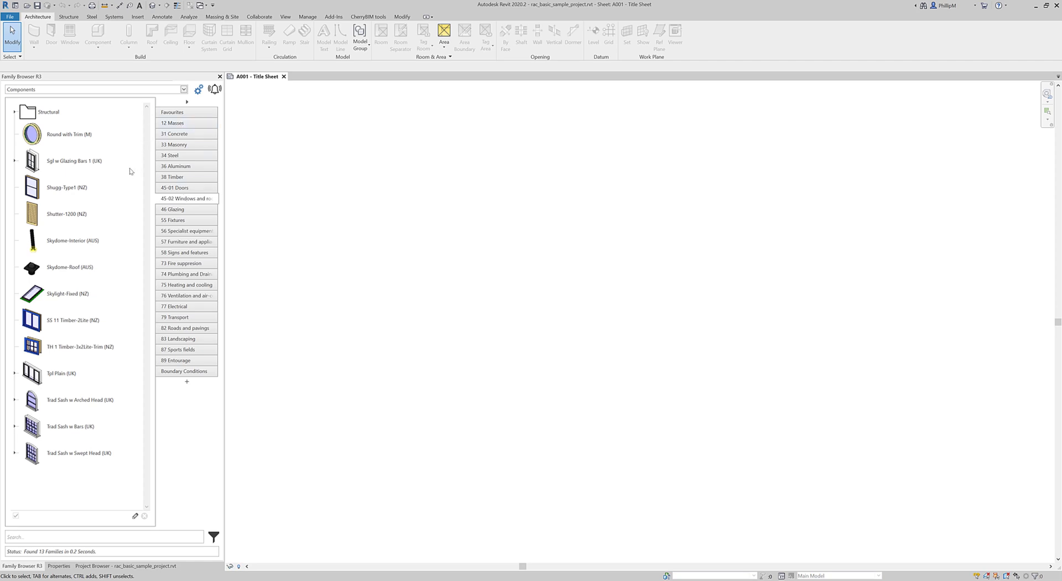
Switch the Family Browser to the New Zealand library's Annotations group and look over the list of available groups.
{"action": "left_click", "coordinate": [184, 89]}
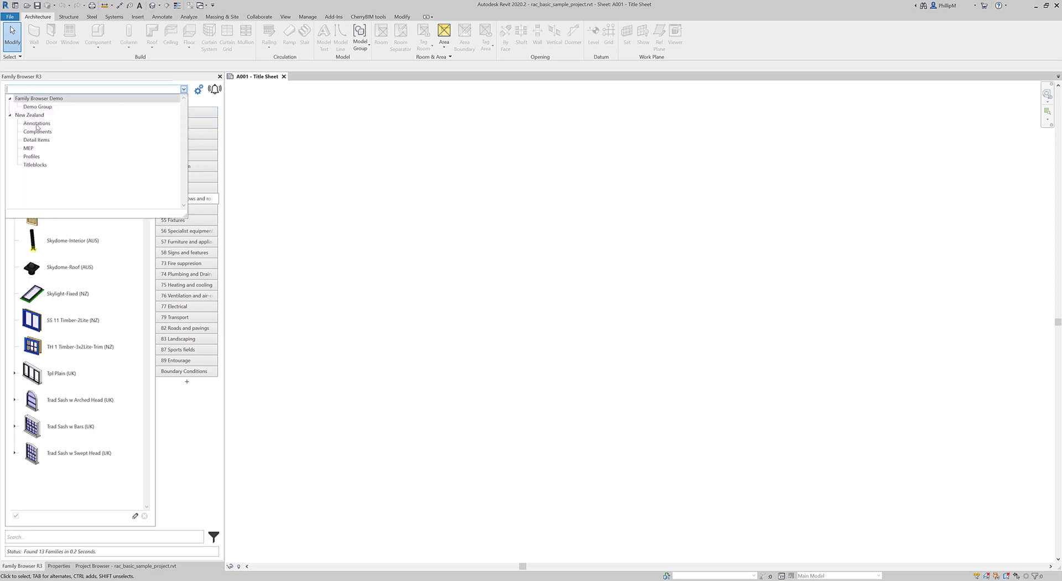
{"action": "left_click", "coordinate": [37, 124]}
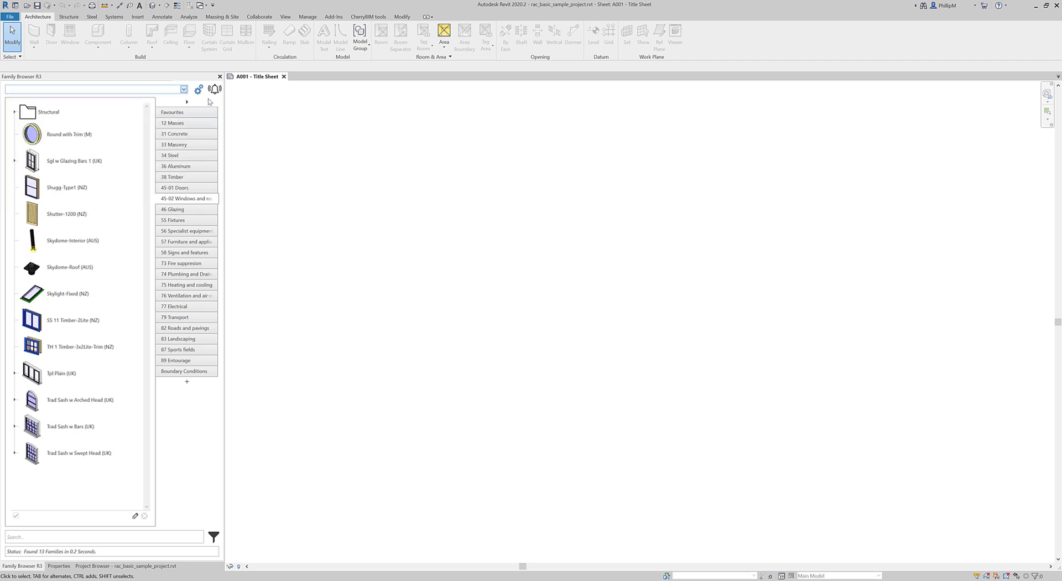
{"action": "left_click", "coordinate": [184, 90]}
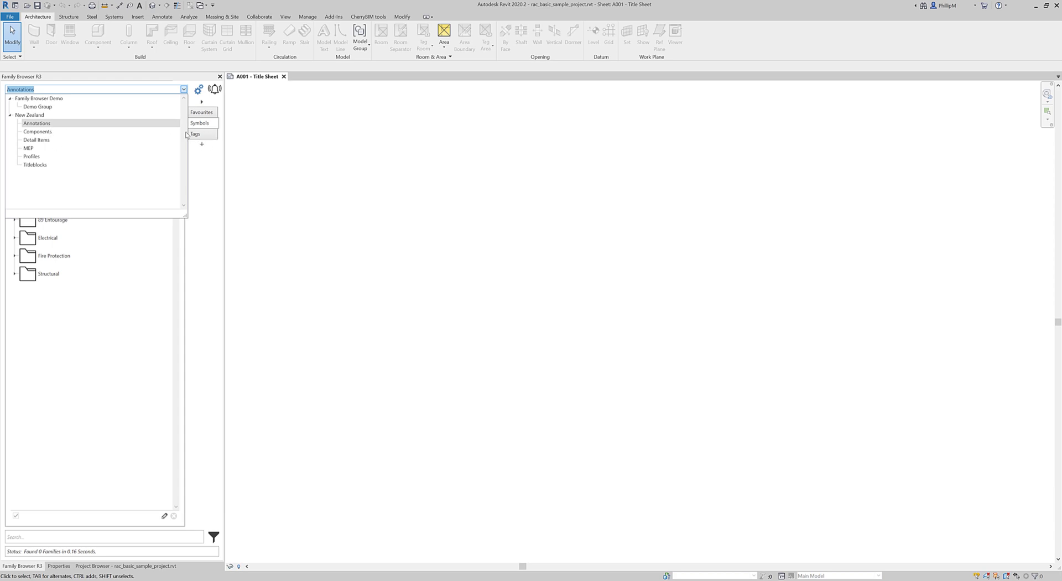
{"action": "left_click", "coordinate": [200, 167]}
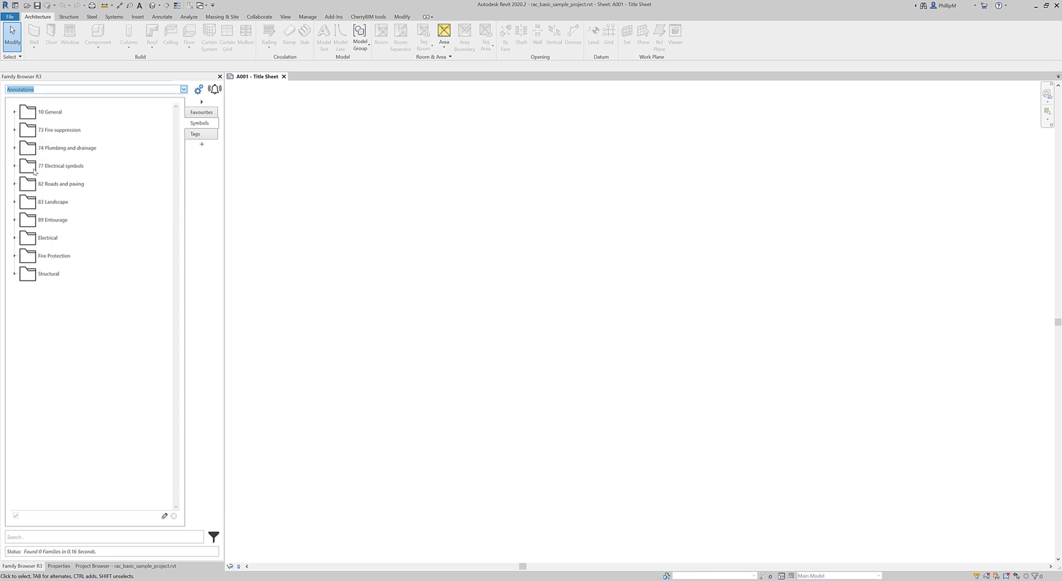
Examine the symbols in the 77 Electrical symbols, 74 Plumbing and drainage, 73 Fire suppression and 10 General folders, and collapse each folder again.
{"action": "left_click", "coordinate": [15, 166]}
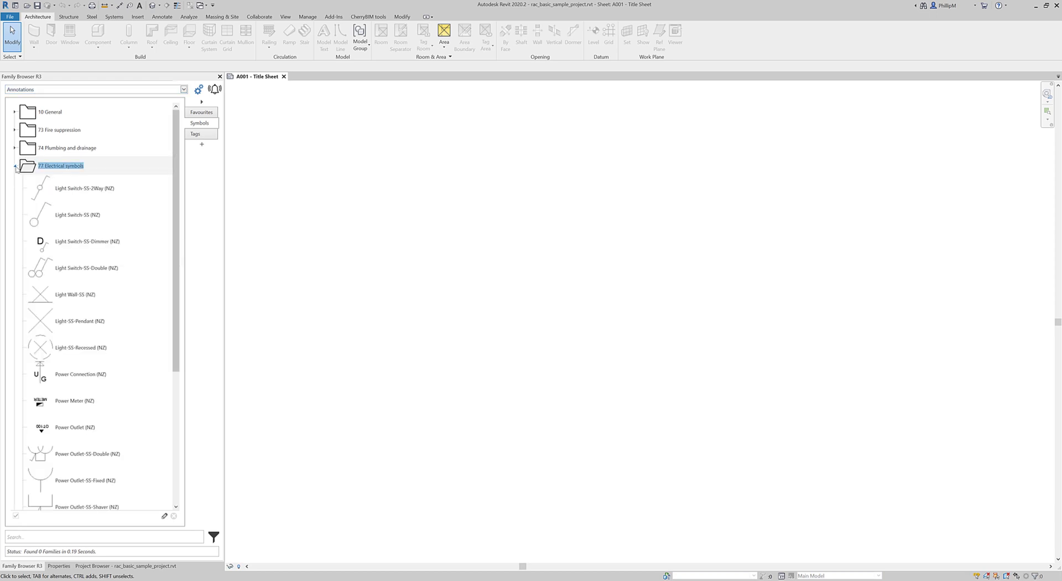
{"action": "left_click", "coordinate": [26, 150]}
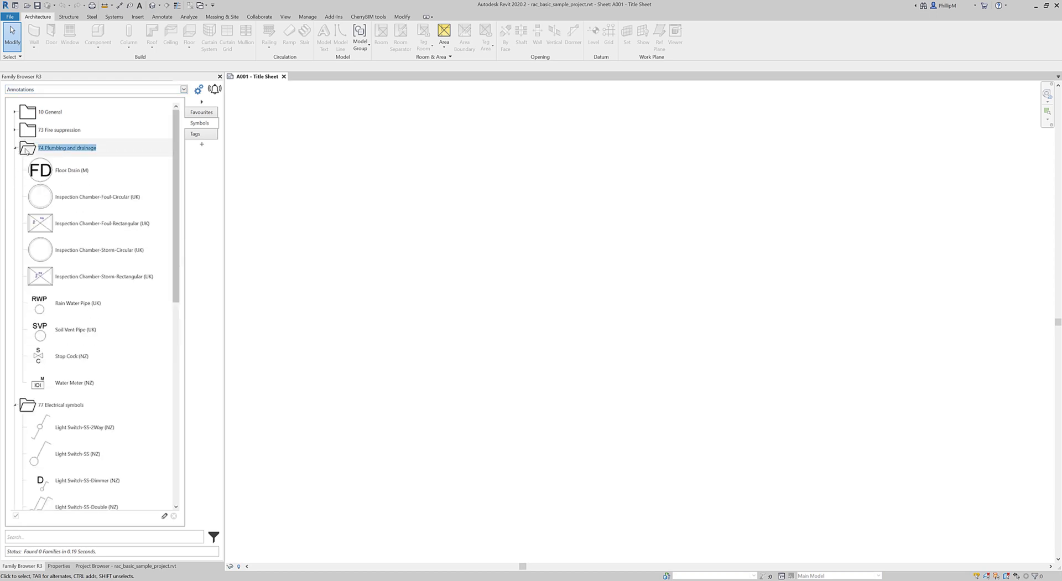
{"action": "left_click", "coordinate": [32, 131]}
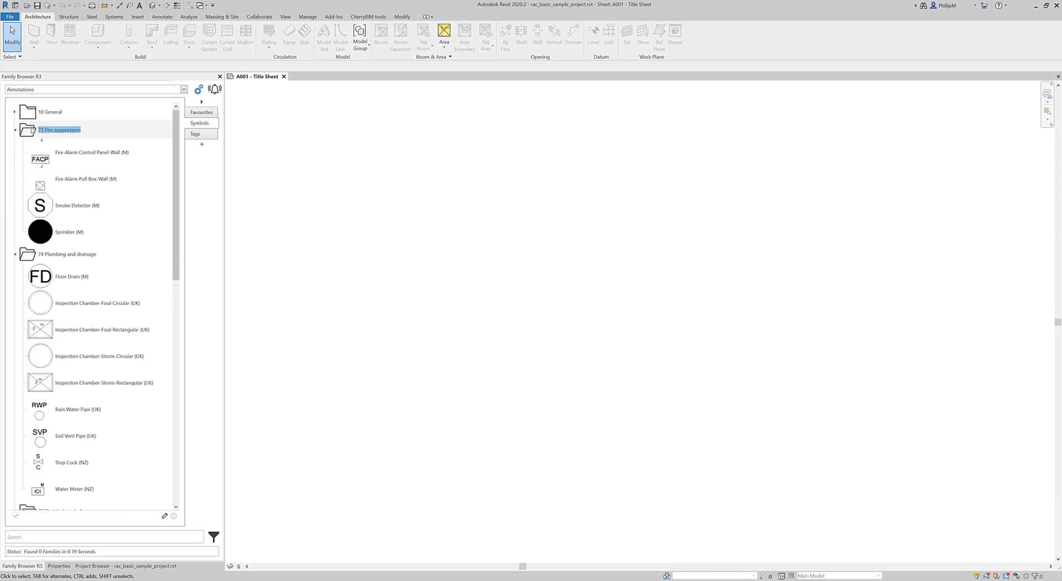
{"action": "left_click", "coordinate": [34, 114]}
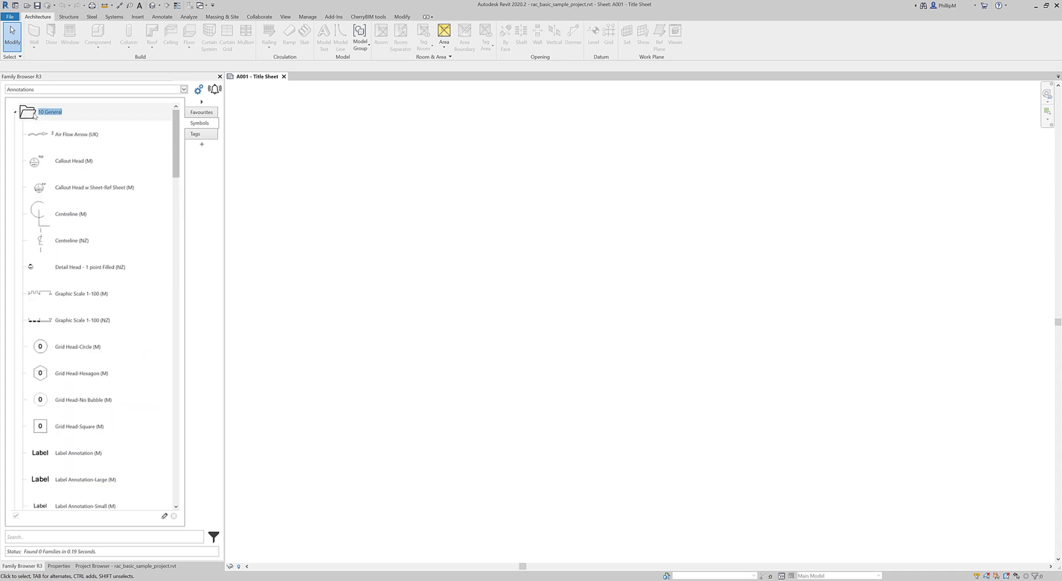
{"action": "scroll", "coordinate": [104, 199], "scroll_direction": "down", "scroll_amount": 10}
{"action": "scroll", "coordinate": [84, 246], "scroll_direction": "up", "scroll_amount": 10}
{"action": "left_click", "coordinate": [15, 113]}
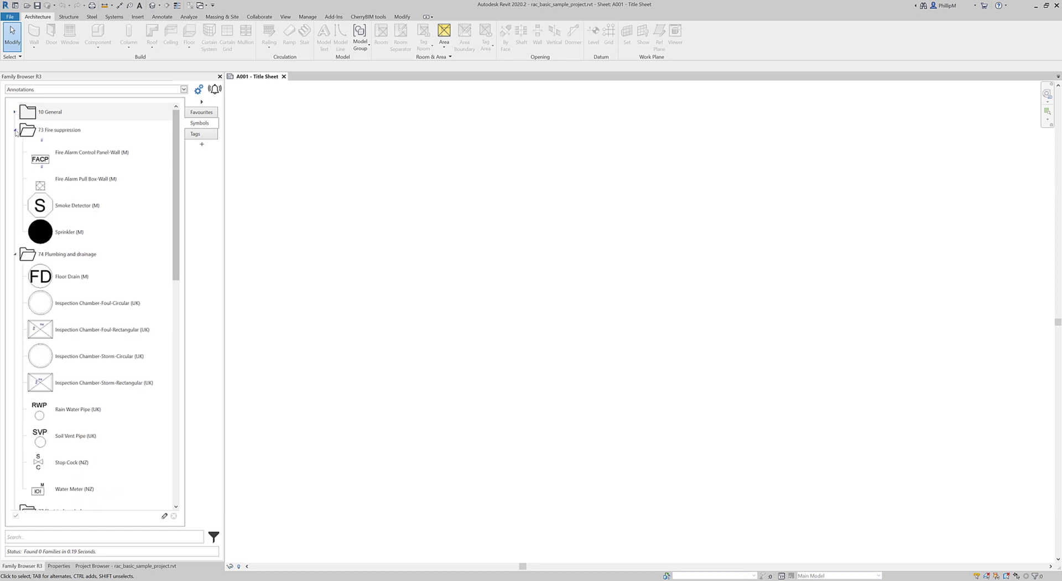
{"action": "left_click", "coordinate": [15, 131]}
{"action": "left_click", "coordinate": [15, 149]}
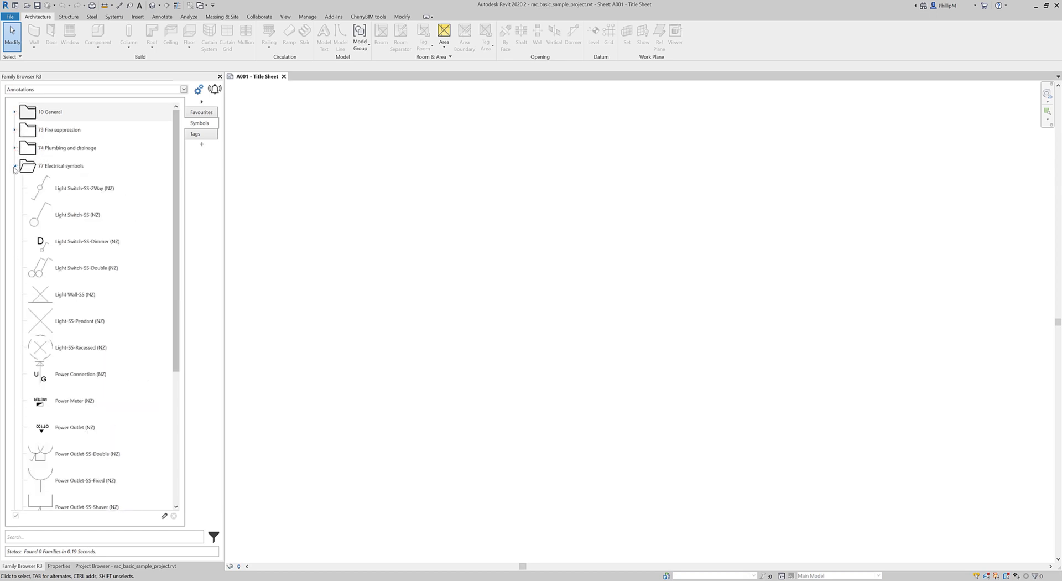
{"action": "left_click", "coordinate": [15, 167]}
Open the Family Browser Builder and rename the New Zealand library as New Zealand 2019.
{"action": "right_click", "coordinate": [198, 133]}
{"action": "left_click", "coordinate": [160, 131]}
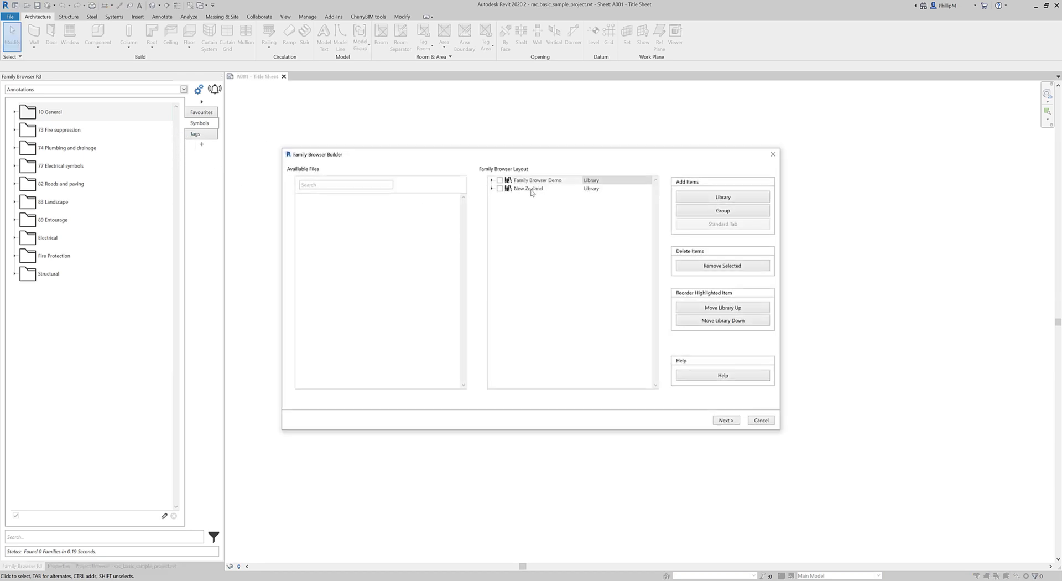
{"action": "left_click", "coordinate": [491, 188]}
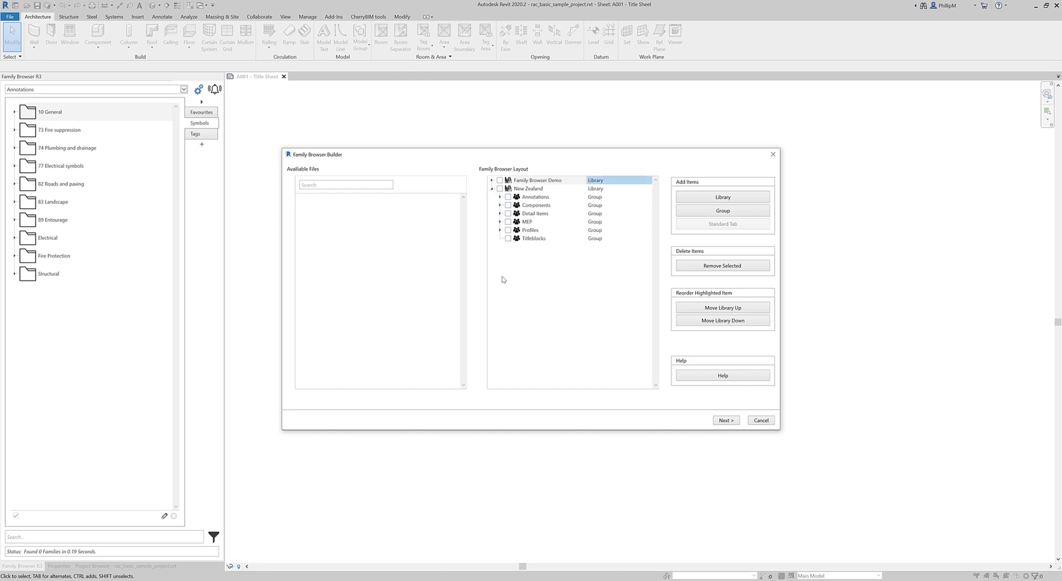
{"action": "left_click", "coordinate": [545, 191]}
{"action": "left_click", "coordinate": [549, 188]}
{"action": "left_click", "coordinate": [549, 188]}
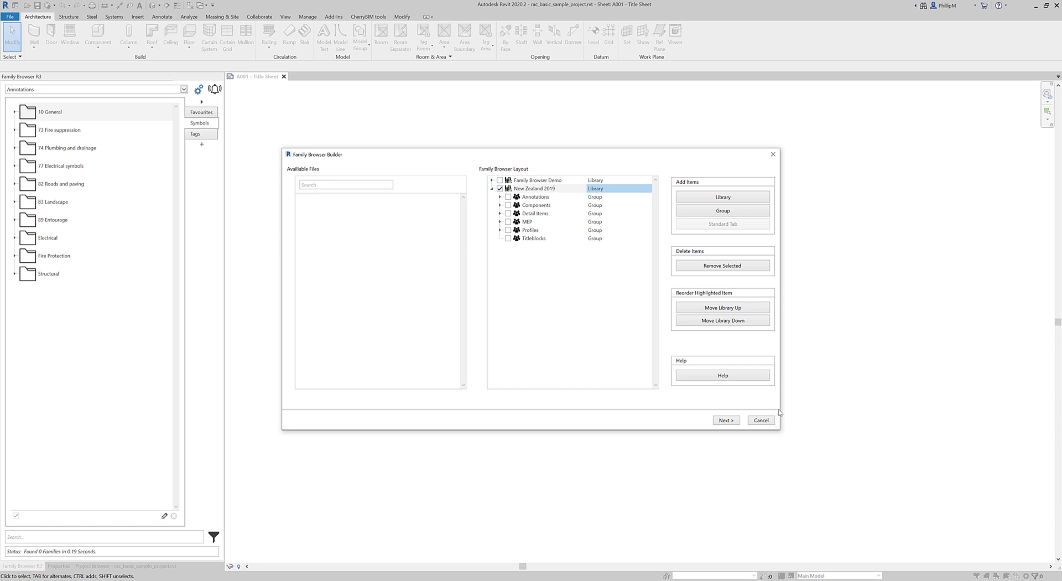
Run the builder to apply the library's new name, and check the list of libraries and groups.
{"action": "left_click", "coordinate": [724, 421]}
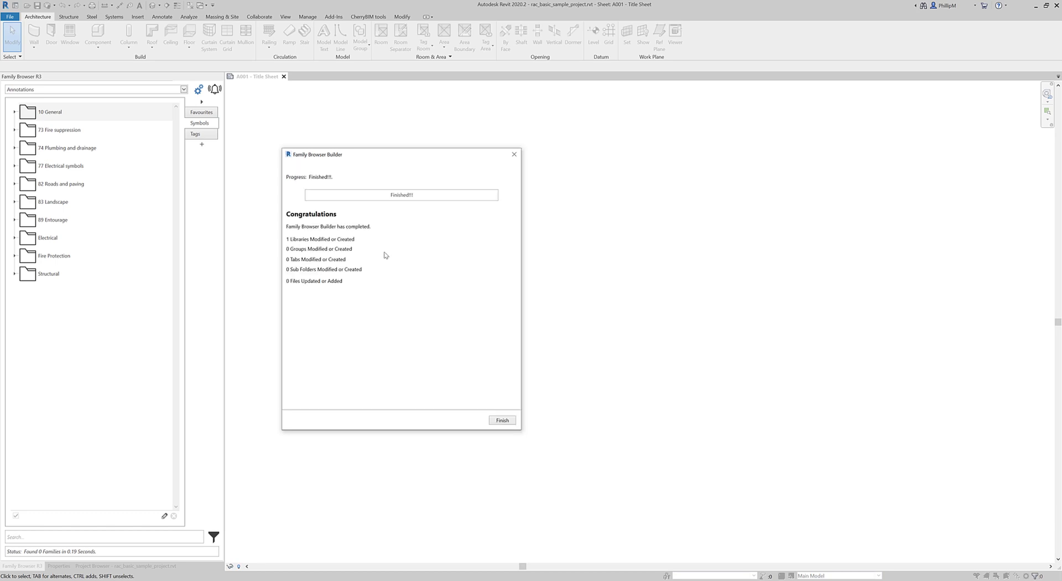
{"action": "left_click", "coordinate": [501, 421]}
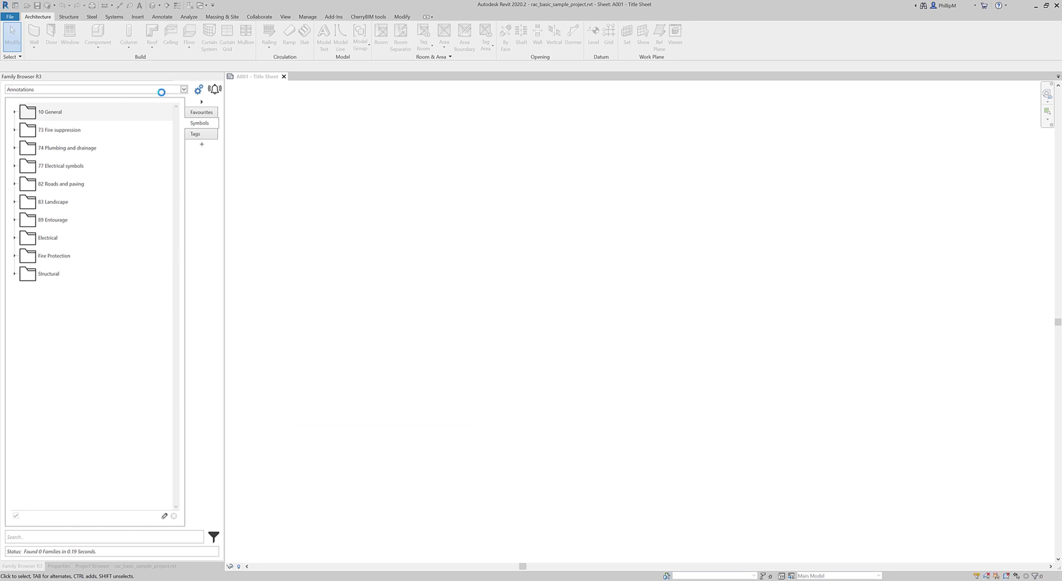
{"action": "left_click", "coordinate": [183, 89]}
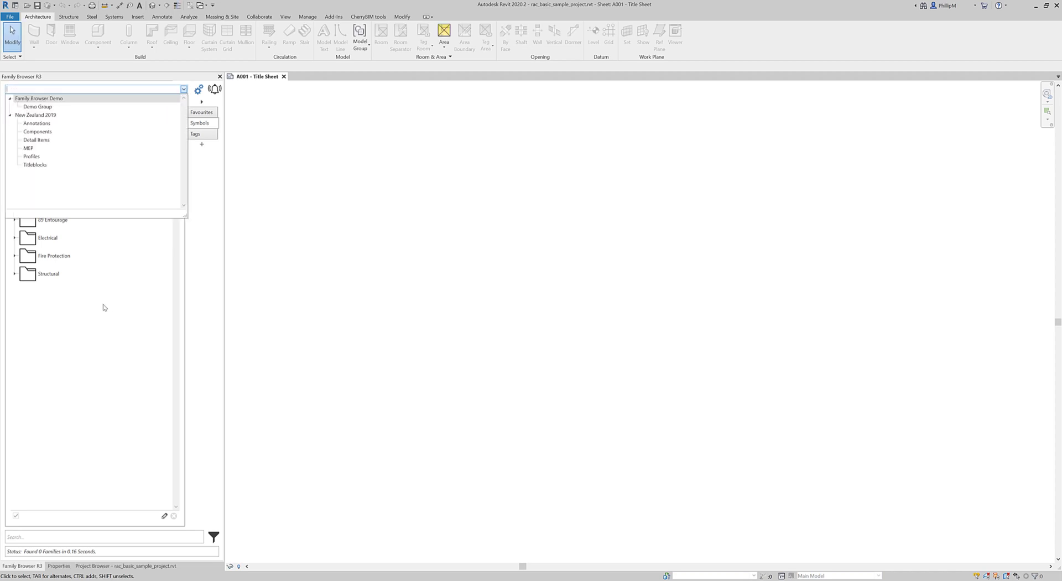
{"action": "left_click", "coordinate": [97, 322]}
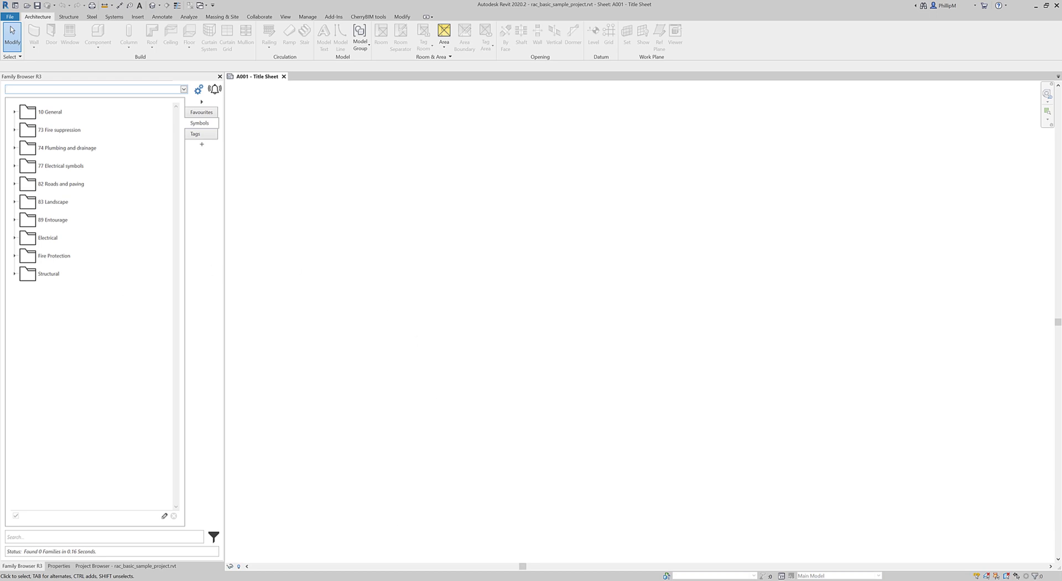
Switch to File Explorer, find Wall Repository.rvt in C:\test, and load it into the Family Browser Builder as an available file.
{"action": "key", "text": "alt+Tab"}
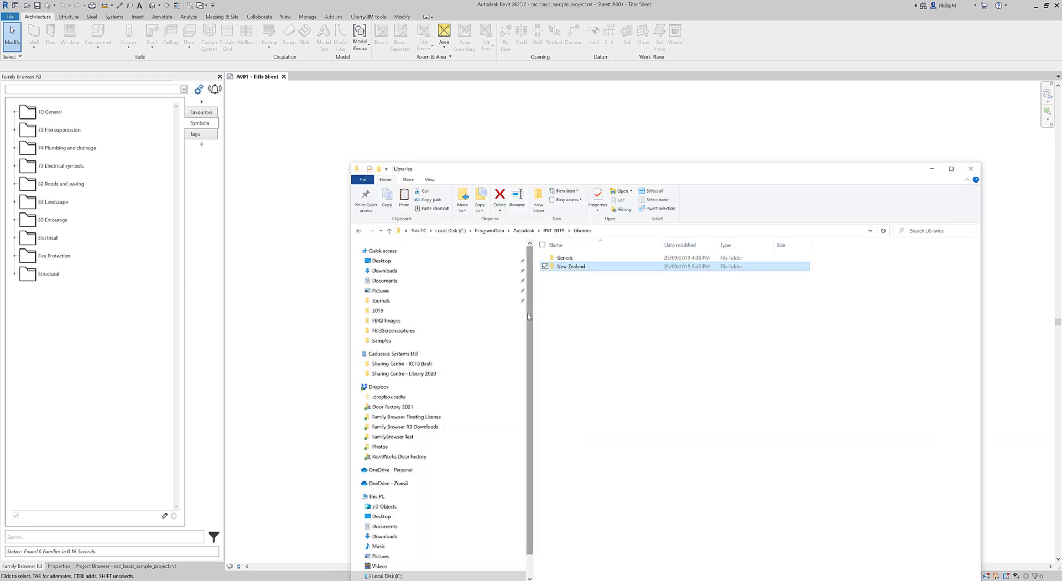
{"action": "scroll", "coordinate": [507, 430], "scroll_direction": "down", "scroll_amount": 1}
{"action": "left_click", "coordinate": [387, 550]}
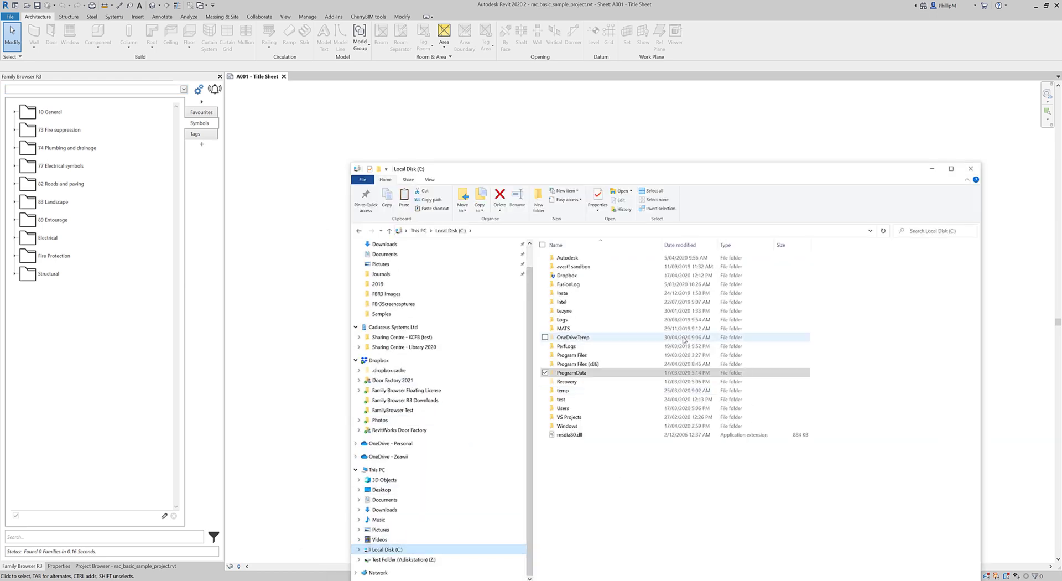
{"action": "double_click", "coordinate": [664, 399]}
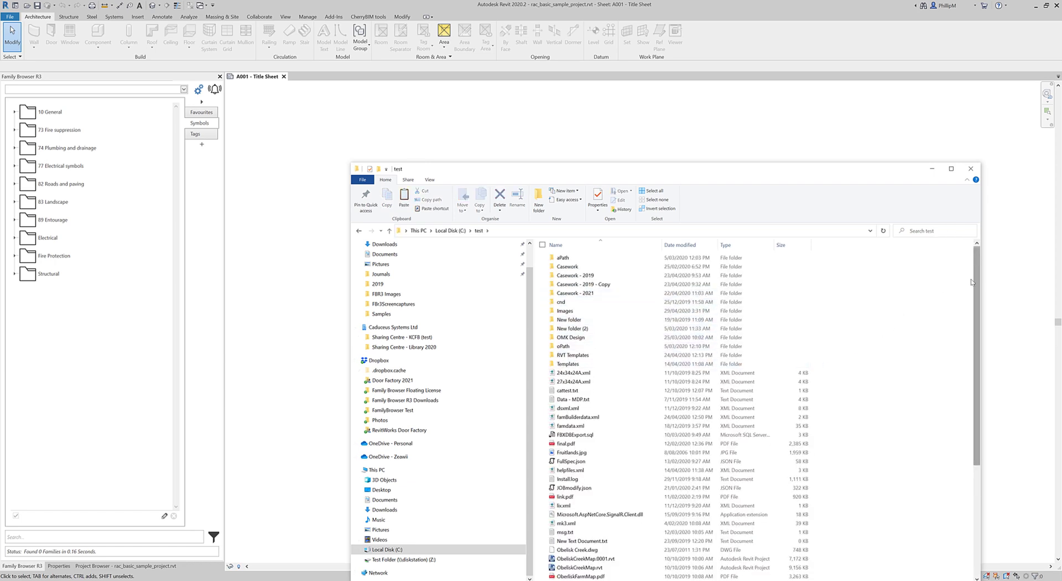
{"action": "left_click_drag", "start_coordinate": [972, 282], "coordinate": [970, 389]}
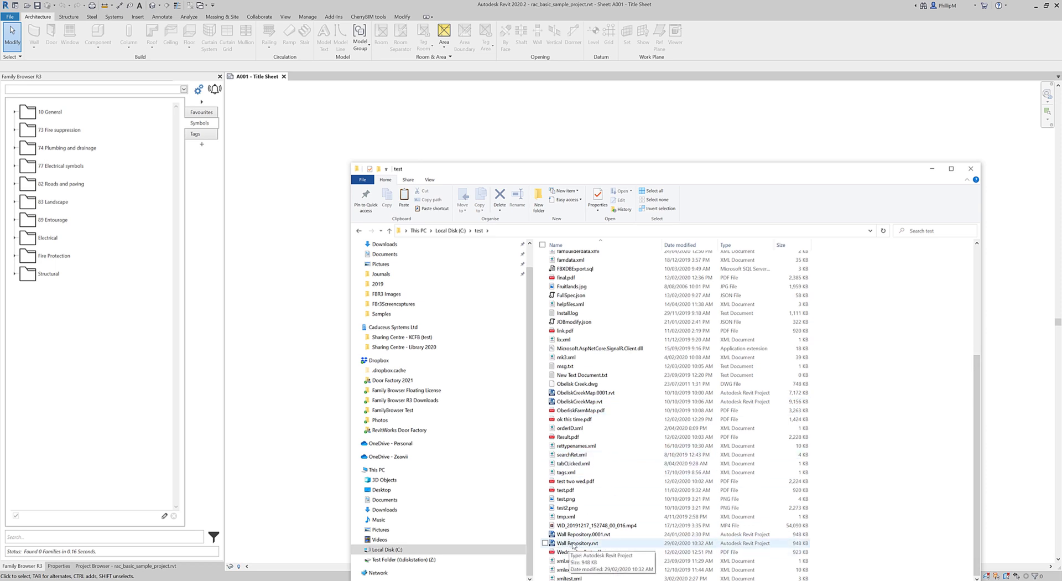
{"action": "left_click_drag", "start_coordinate": [574, 546], "coordinate": [205, 198]}
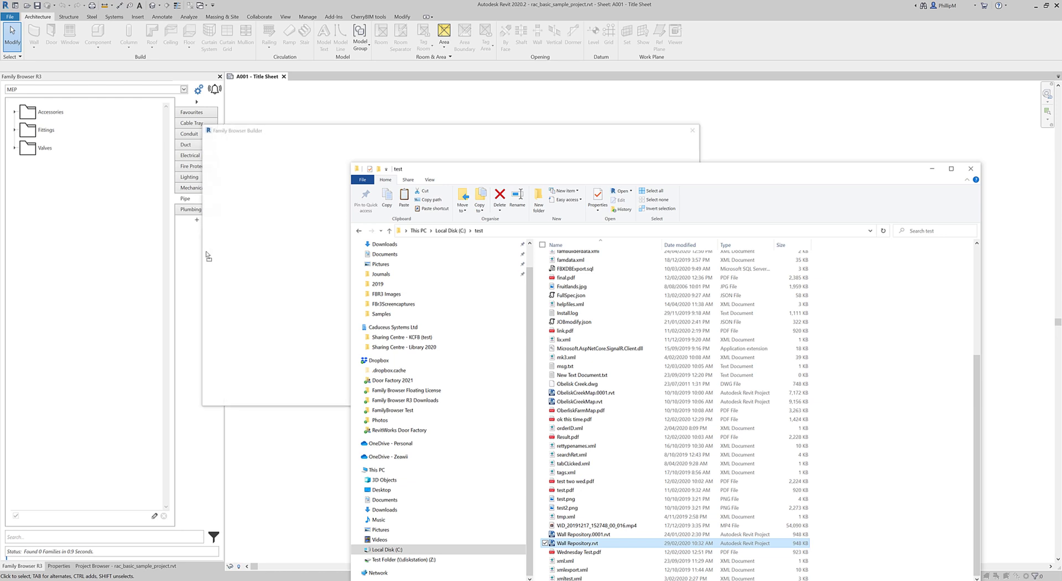
{"action": "left_click", "coordinate": [932, 168]}
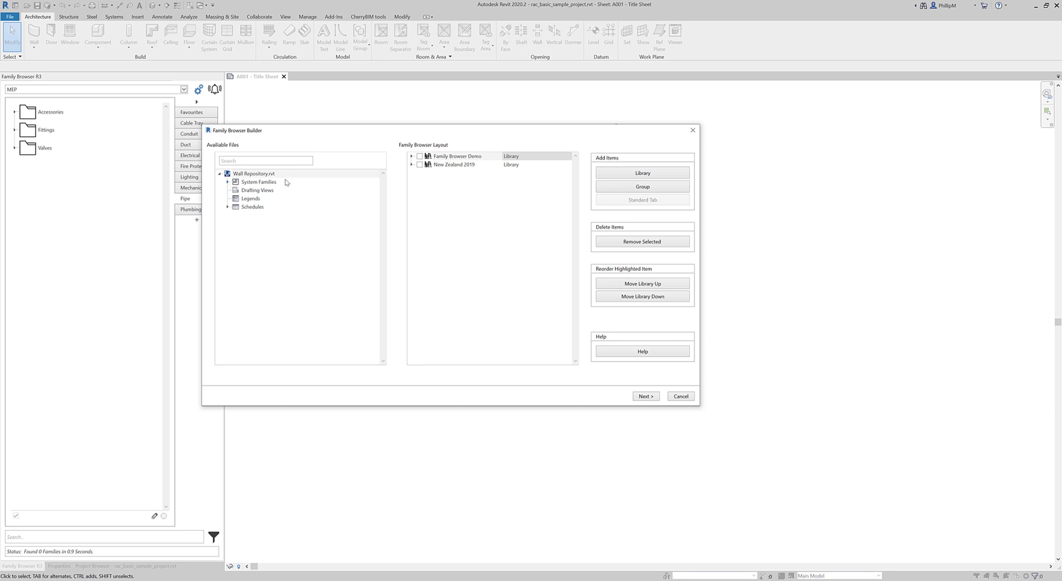
Expand the System Families of Wall Repository.rvt to show the wall types under Walls.
{"action": "left_click", "coordinate": [228, 181]}
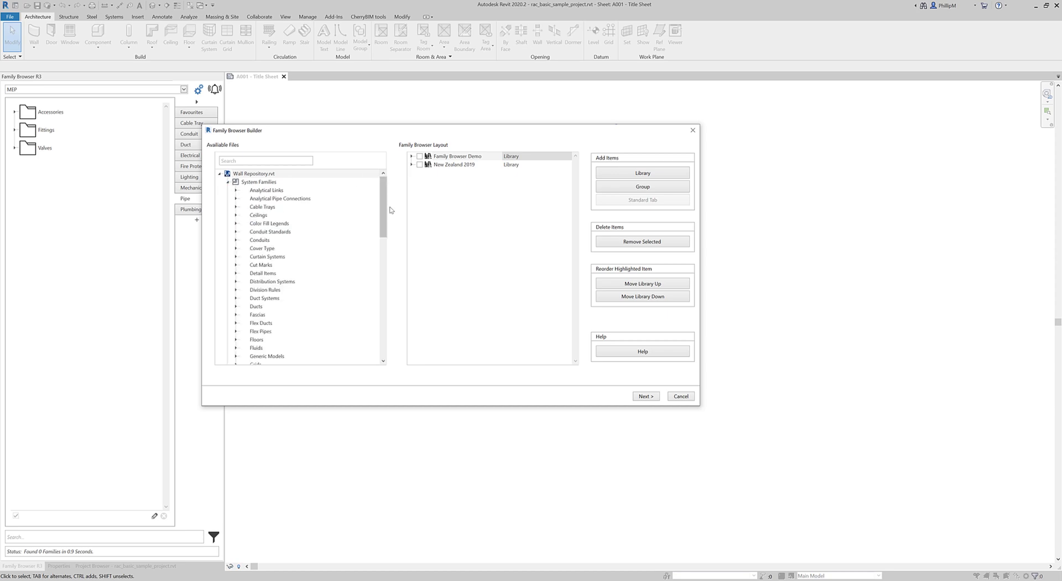
{"action": "left_click_drag", "start_coordinate": [381, 205], "coordinate": [381, 327]}
{"action": "left_click", "coordinate": [237, 303]}
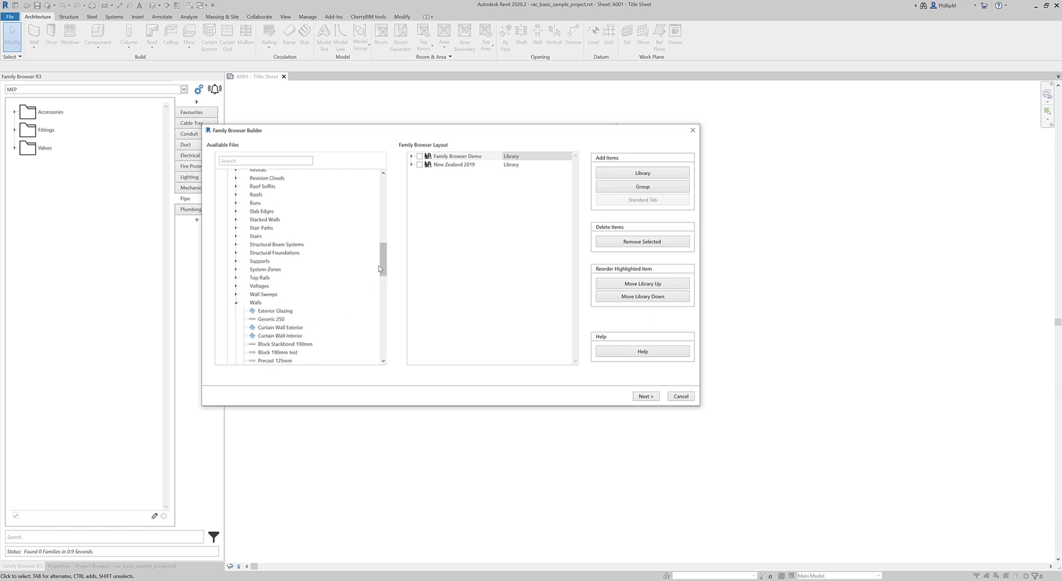
{"action": "mouse_move", "coordinate": [382, 266]}
{"action": "left_mouse_down"}
{"action": "mouse_move", "coordinate": [380, 328]}
{"action": "mouse_move", "coordinate": [381, 224]}
{"action": "mouse_move", "coordinate": [380, 265]}
{"action": "left_mouse_up"}
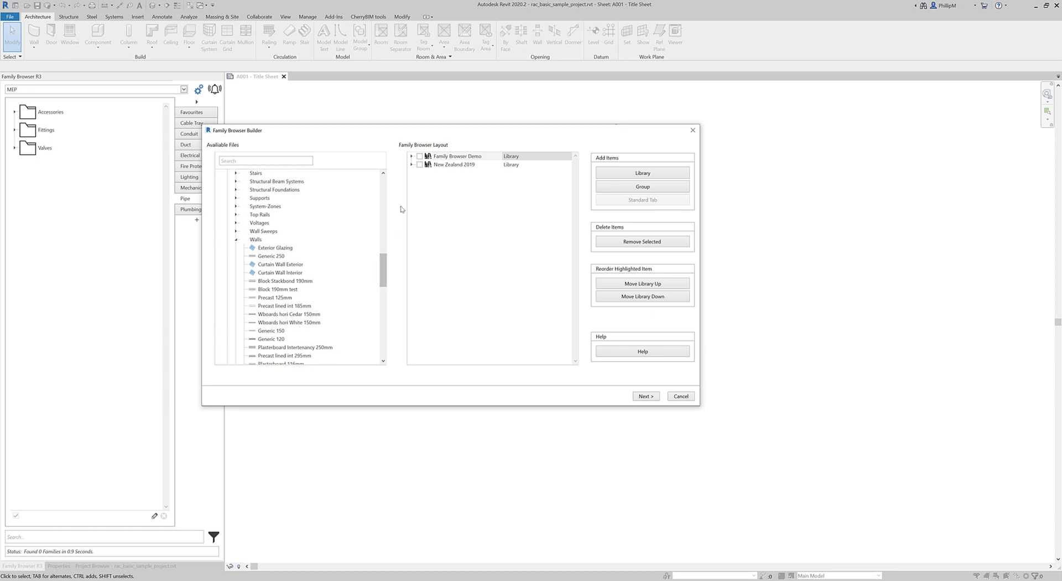
Add a group named System Families to the New Zealand 2019 library and place the Walls category in it as a tab.
{"action": "left_click", "coordinate": [412, 165]}
{"action": "left_click", "coordinate": [446, 165]}
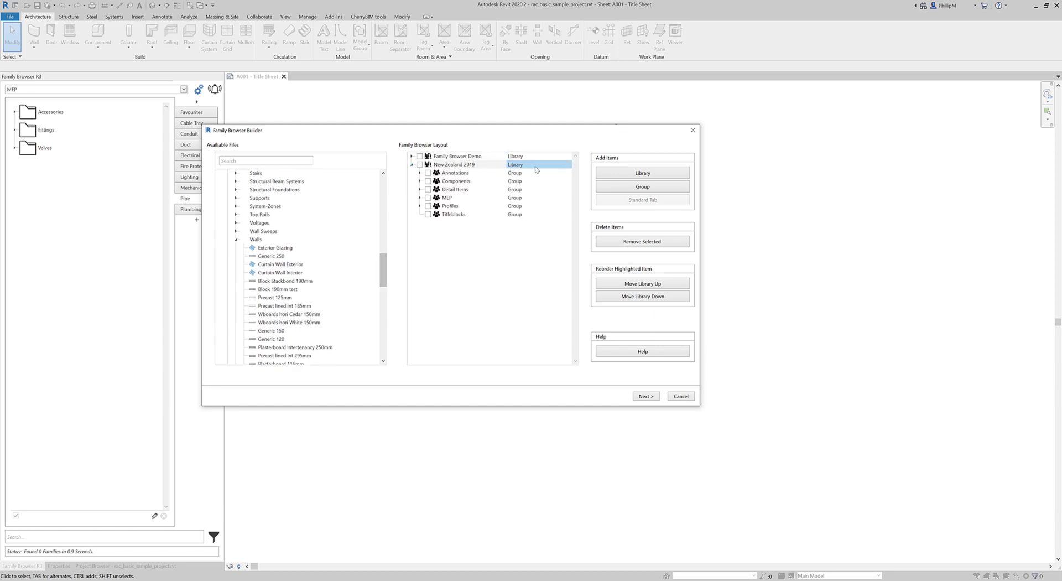
{"action": "left_click", "coordinate": [642, 187]}
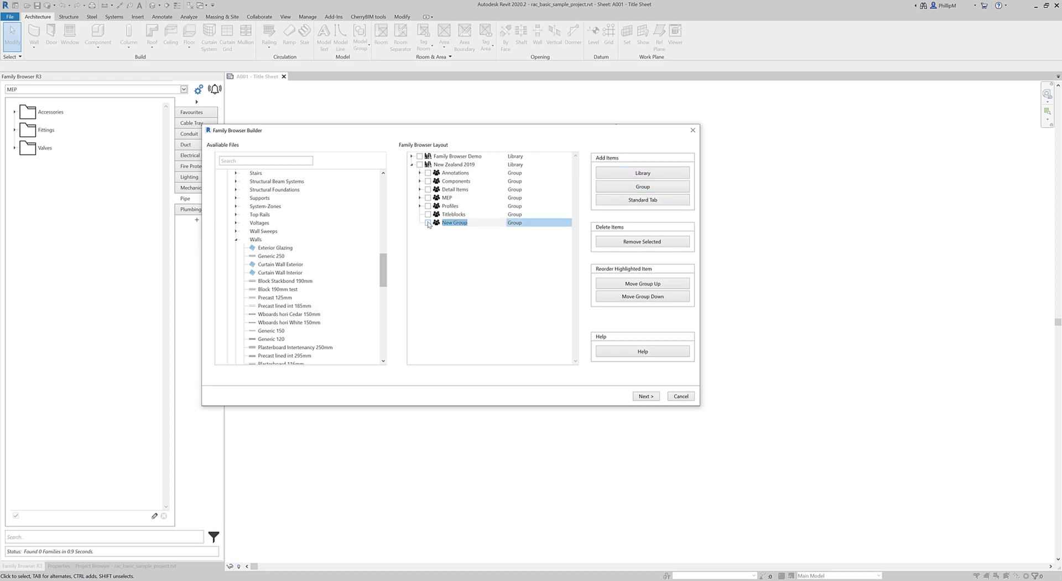
{"action": "type", "text": "System Families"}
{"action": "key", "text": "Return"}
{"action": "left_click_drag", "start_coordinate": [255, 240], "coordinate": [451, 226]}
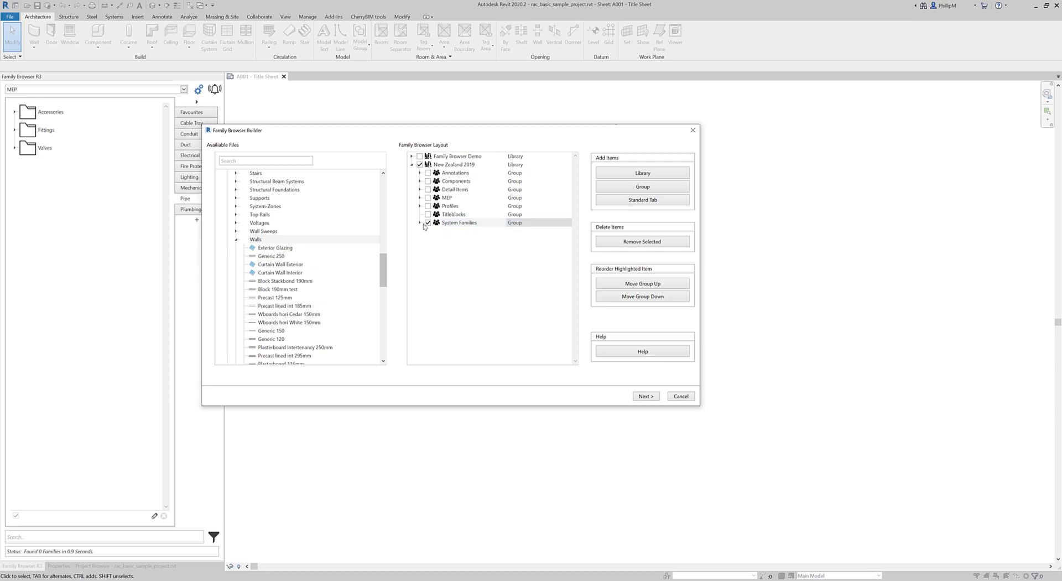
{"action": "left_click", "coordinate": [419, 222]}
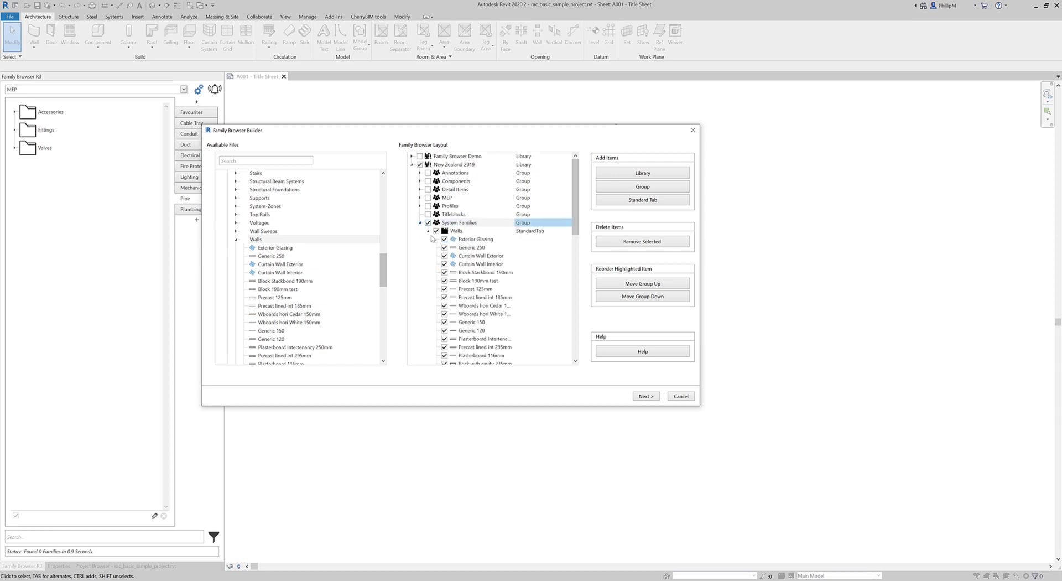
Add the Floors category from Wall Repository.rvt to the System Families group, and collapse the group's Walls tab.
{"action": "left_click_drag", "start_coordinate": [382, 261], "coordinate": [381, 194]}
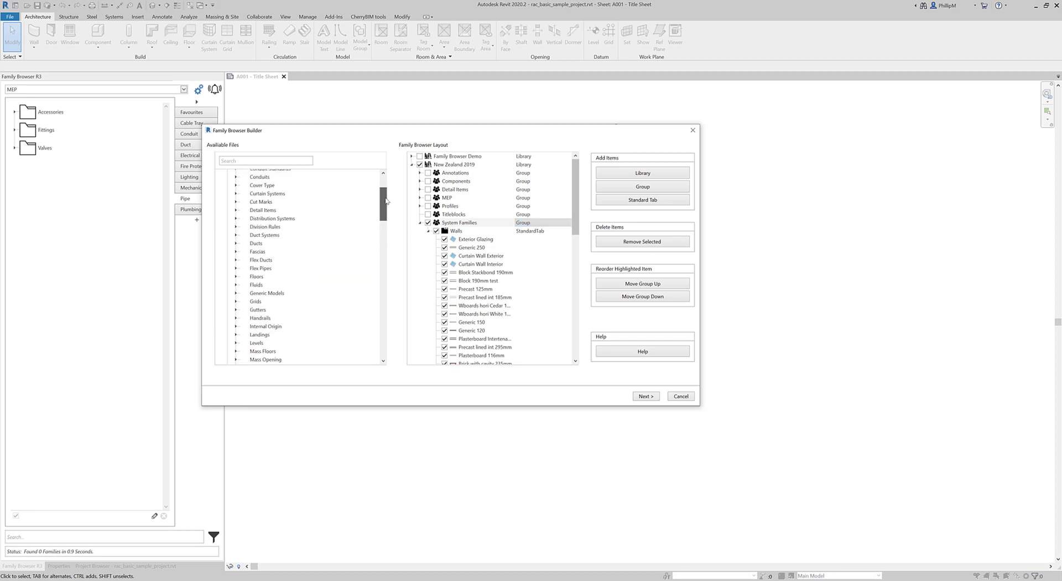
{"action": "left_click", "coordinate": [236, 276]}
{"action": "left_click_drag", "start_coordinate": [256, 276], "coordinate": [468, 224]}
{"action": "mouse_move", "coordinate": [577, 193]}
{"action": "left_mouse_down"}
{"action": "mouse_move", "coordinate": [574, 320]}
{"action": "mouse_move", "coordinate": [576, 183]}
{"action": "left_mouse_up"}
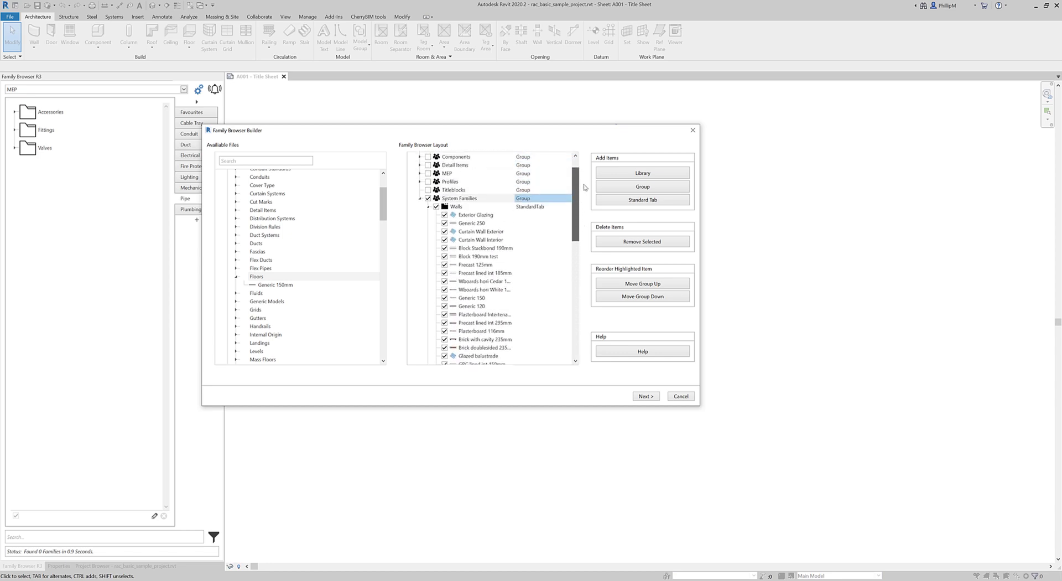
{"action": "left_click", "coordinate": [428, 207]}
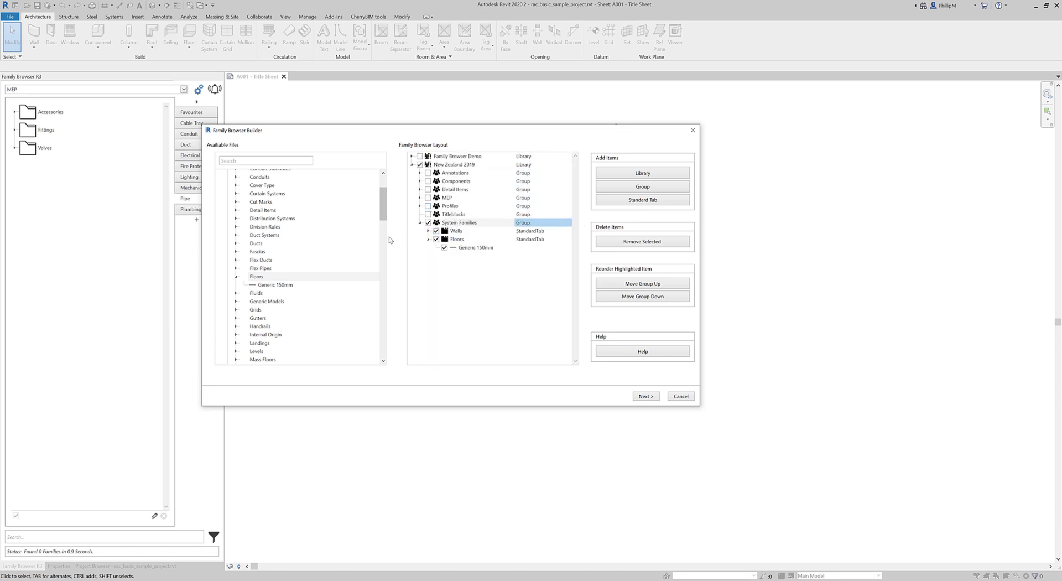
Add the Roofs category from Wall Repository.rvt to the System Families group.
{"action": "left_click_drag", "start_coordinate": [383, 211], "coordinate": [377, 263]}
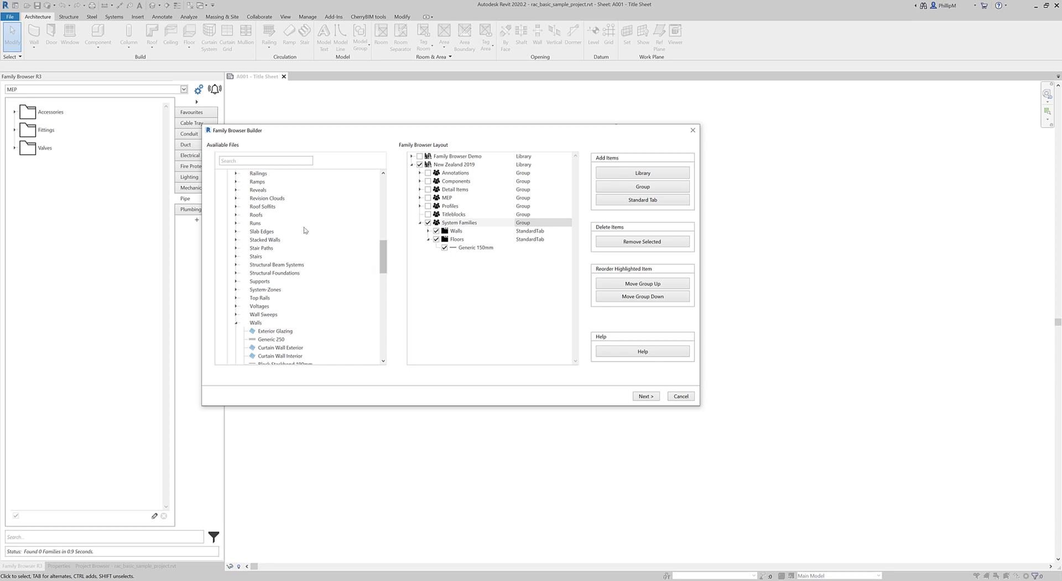
{"action": "left_click", "coordinate": [236, 215]}
{"action": "left_click", "coordinate": [236, 215]}
{"action": "left_click_drag", "start_coordinate": [256, 215], "coordinate": [466, 225]}
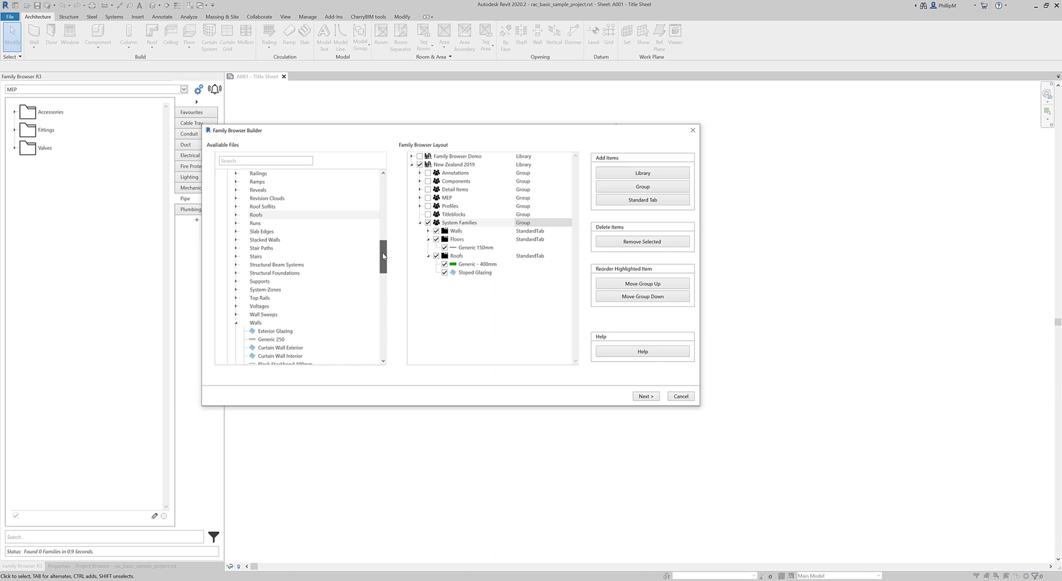
Add the repository's Schedules to the System Families group as a tab, and run the builder to apply the layout.
{"action": "left_click_drag", "start_coordinate": [383, 257], "coordinate": [385, 363]}
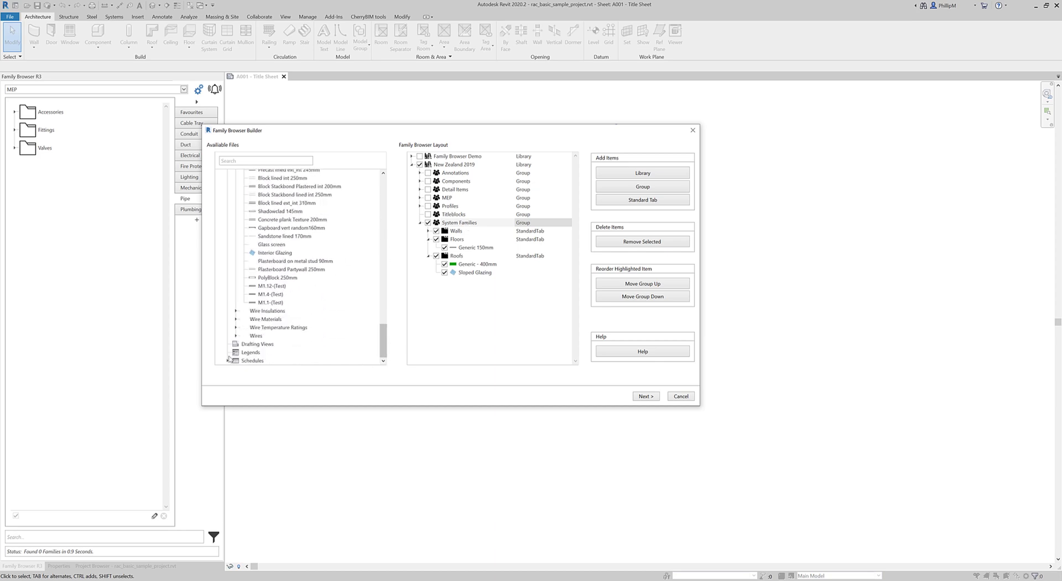
{"action": "left_click", "coordinate": [227, 361]}
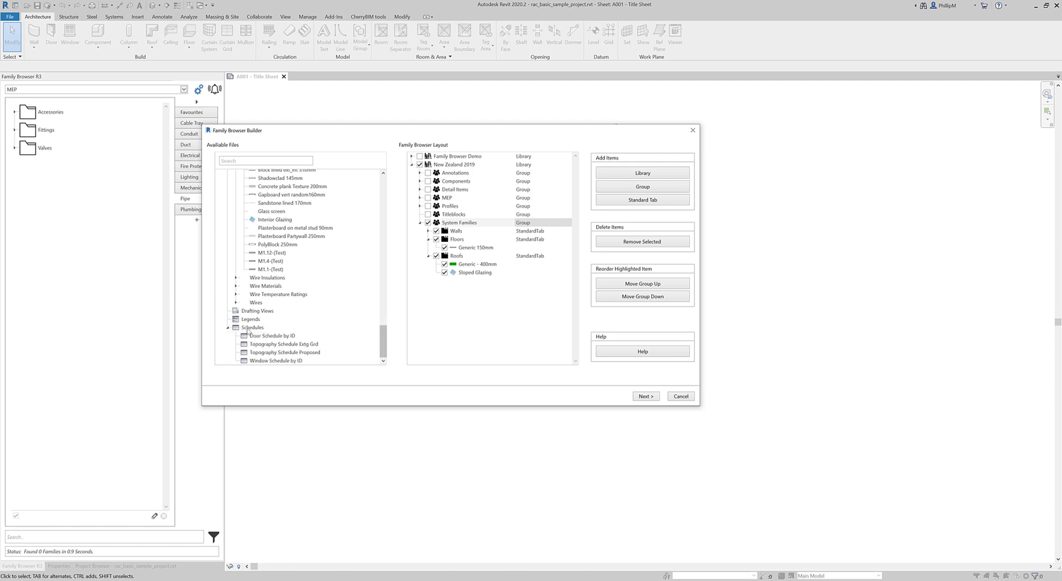
{"action": "left_click_drag", "start_coordinate": [250, 328], "coordinate": [467, 227]}
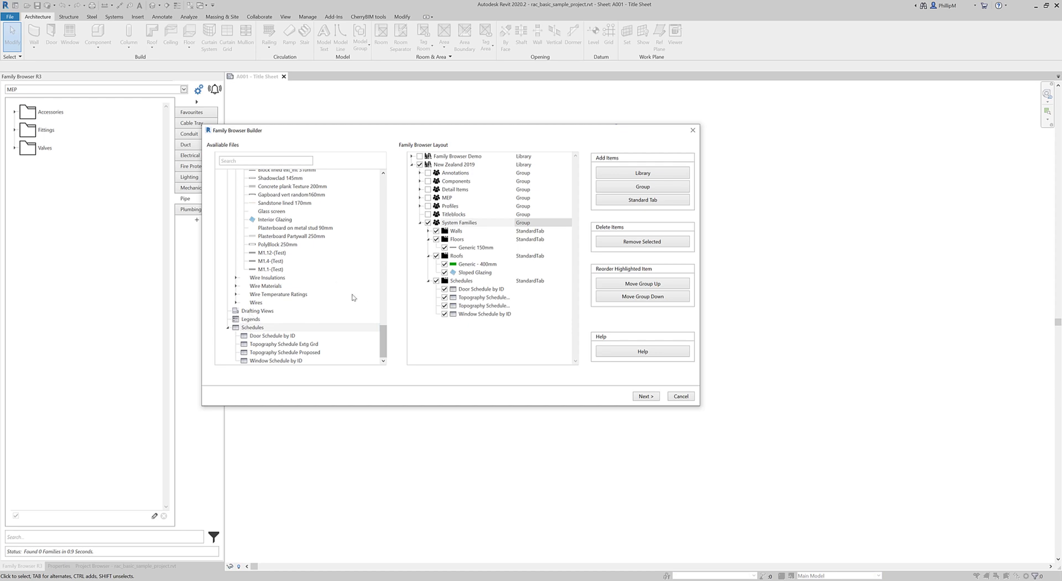
{"action": "left_click", "coordinate": [645, 397]}
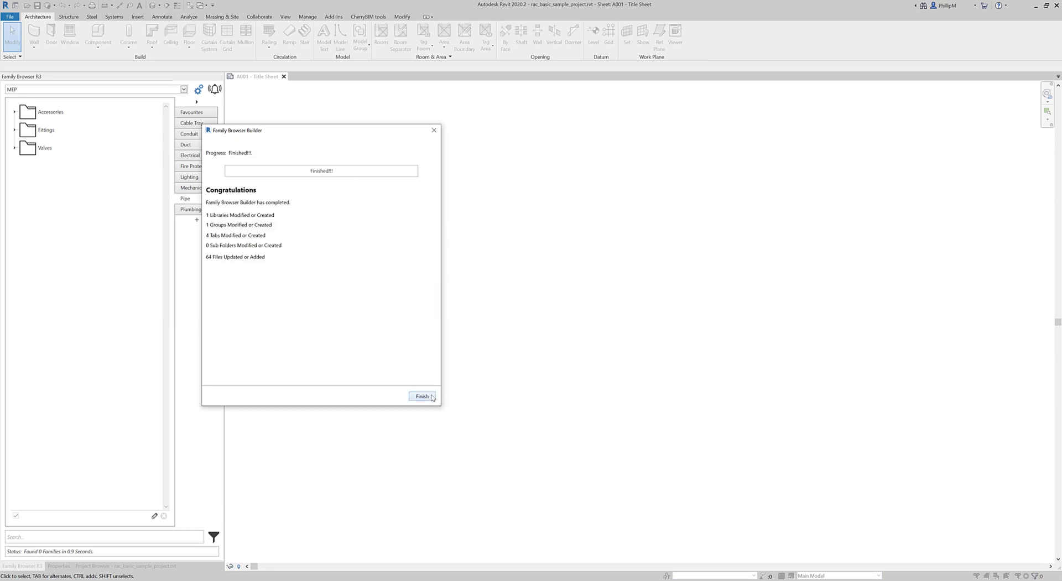
Close the completed builder and switch the browser to the System Families group of the New Zealand 2019 library.
{"action": "left_click", "coordinate": [431, 395]}
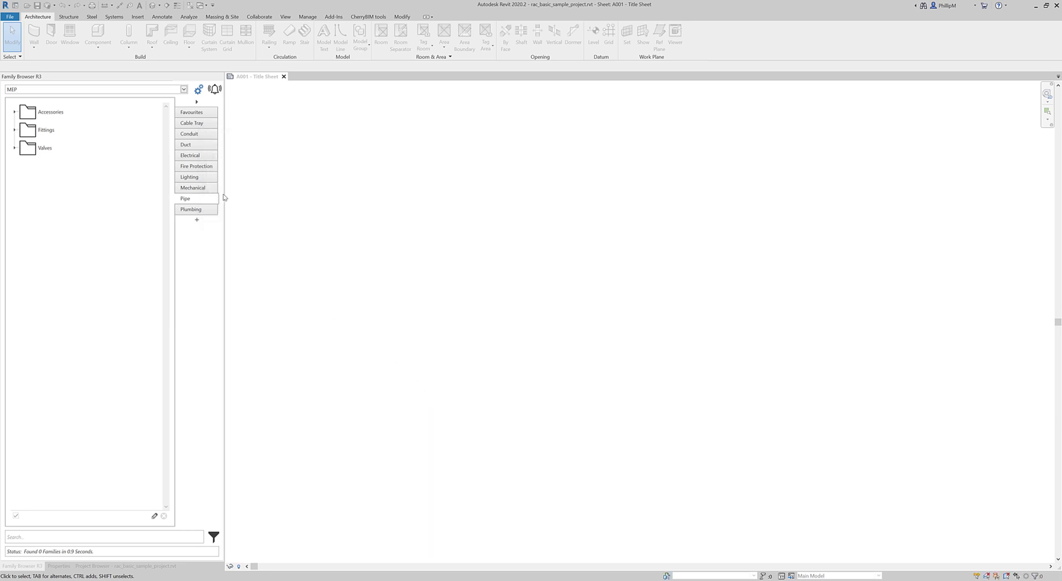
{"action": "left_click", "coordinate": [185, 90]}
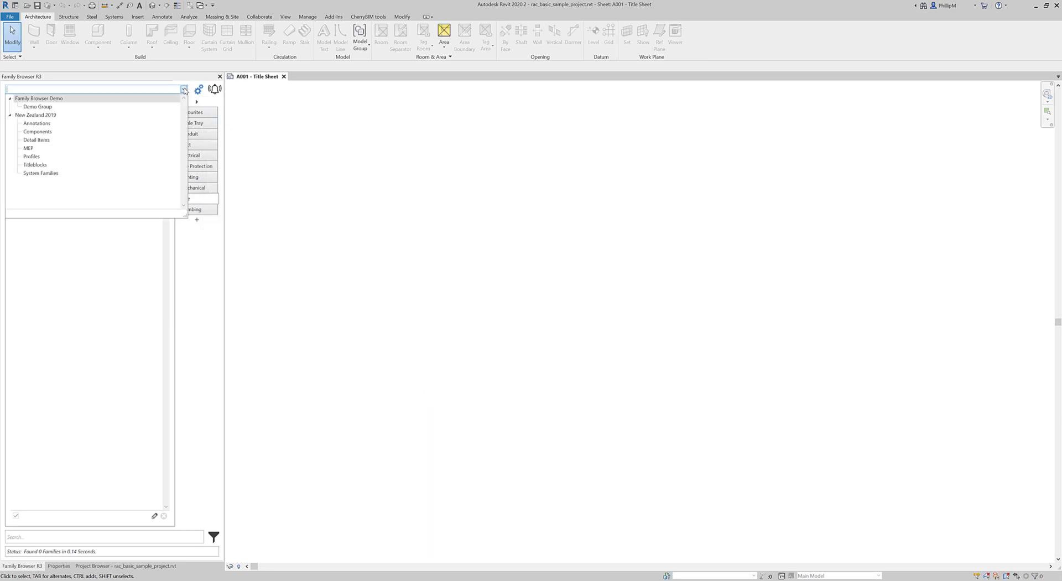
{"action": "left_click", "coordinate": [38, 174]}
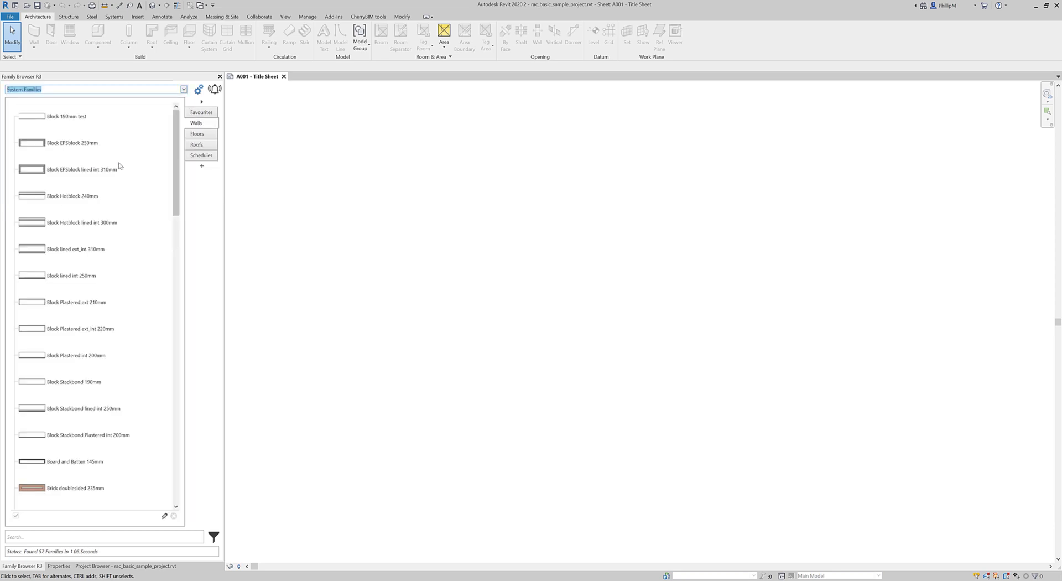
Review the contents of the Floors, Roofs and Schedules categories in the System Families group.
{"action": "left_click", "coordinate": [213, 136]}
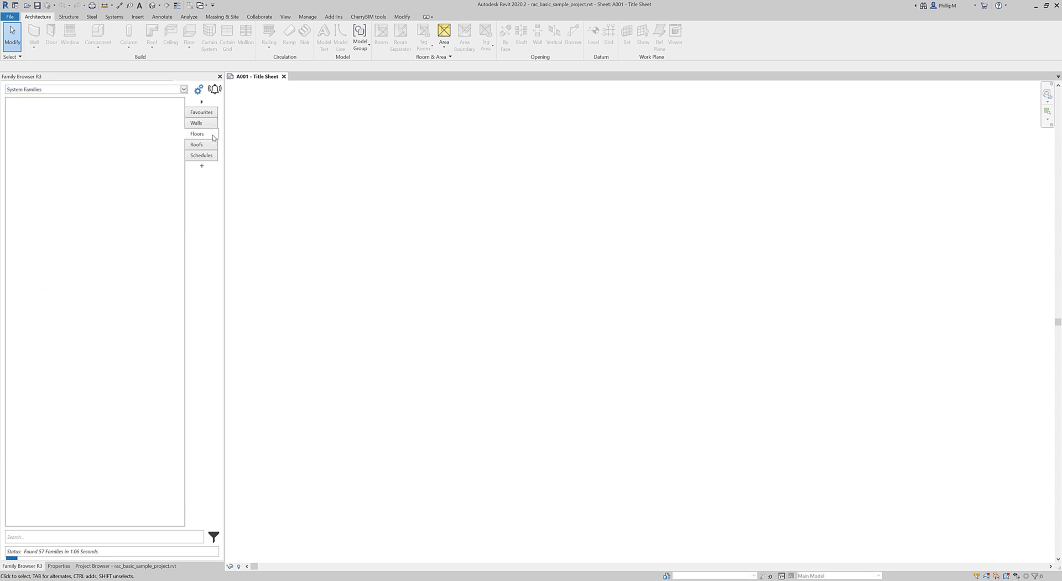
{"action": "left_click", "coordinate": [205, 146]}
{"action": "left_click", "coordinate": [202, 156]}
Return to the Walls category and try to place the Block Hotblock lined int 300mm wall in the title sheet view.
{"action": "left_click", "coordinate": [209, 127]}
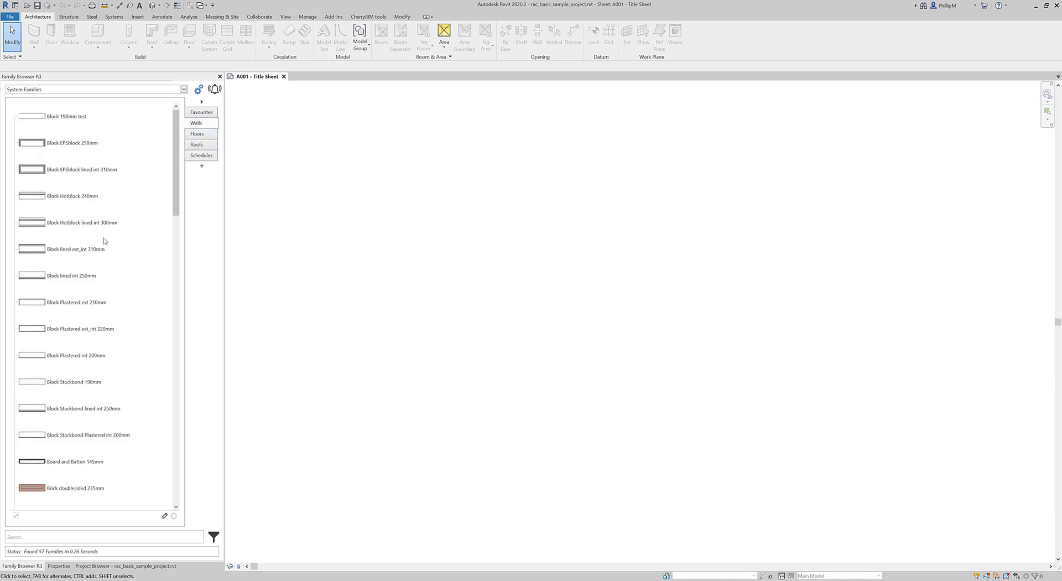
{"action": "left_click_drag", "start_coordinate": [25, 224], "coordinate": [532, 293]}
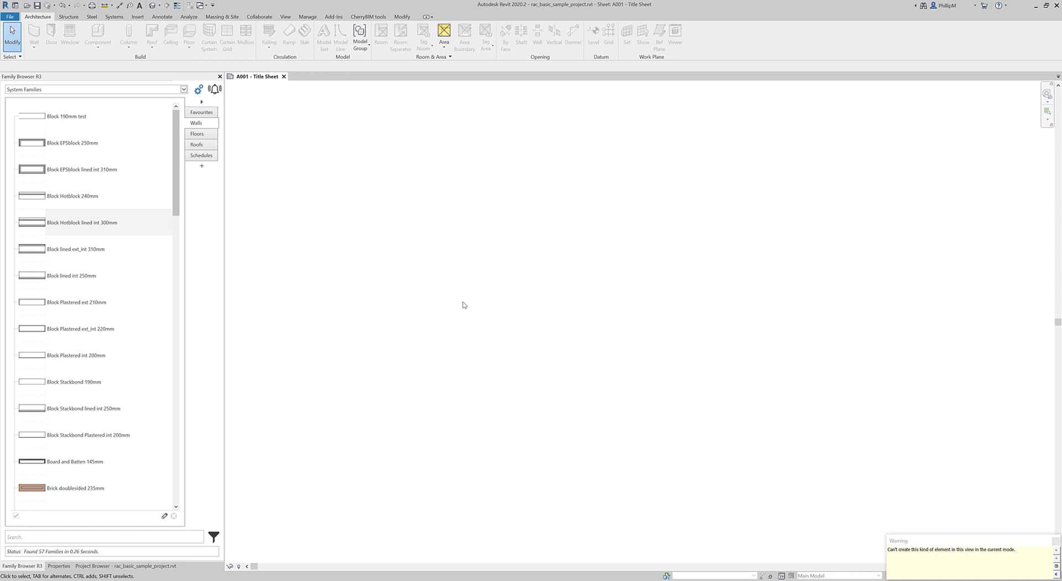
Reopen the Family Browser Builder and expand the New Zealand 2019 library to show its groups.
{"action": "right_click", "coordinate": [206, 129]}
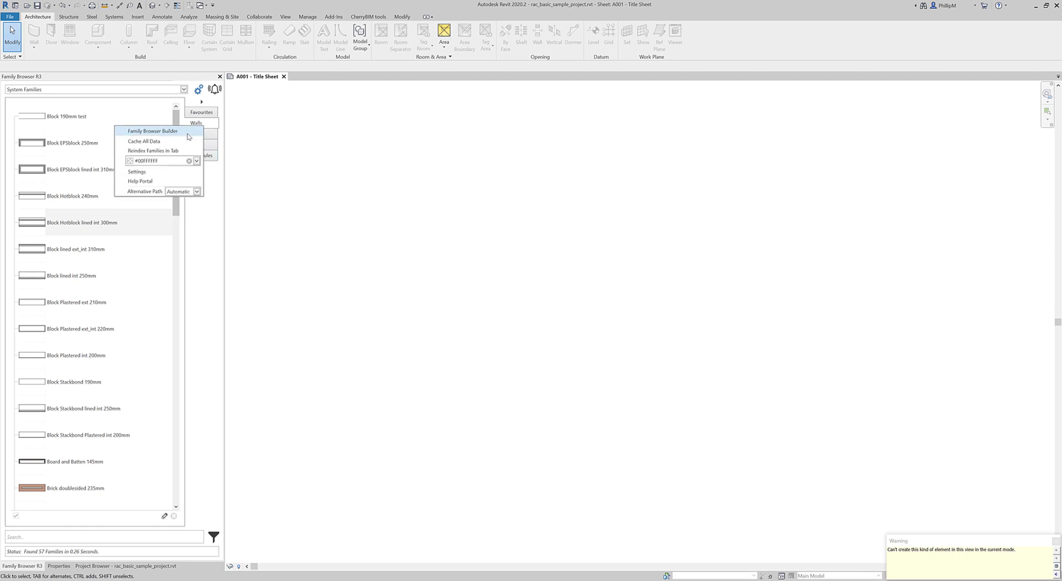
{"action": "left_click", "coordinate": [193, 132]}
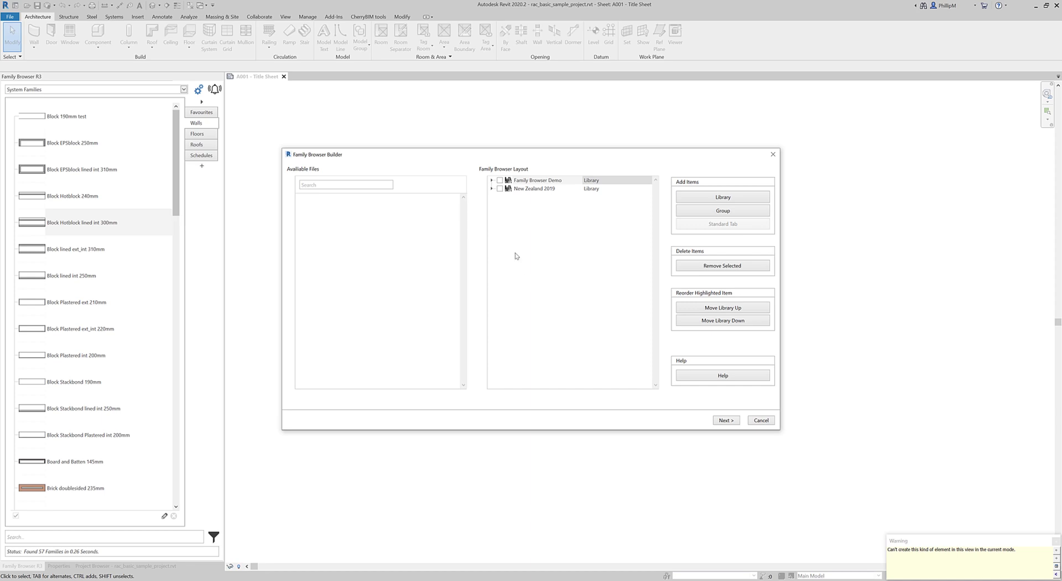
{"action": "left_click", "coordinate": [491, 189]}
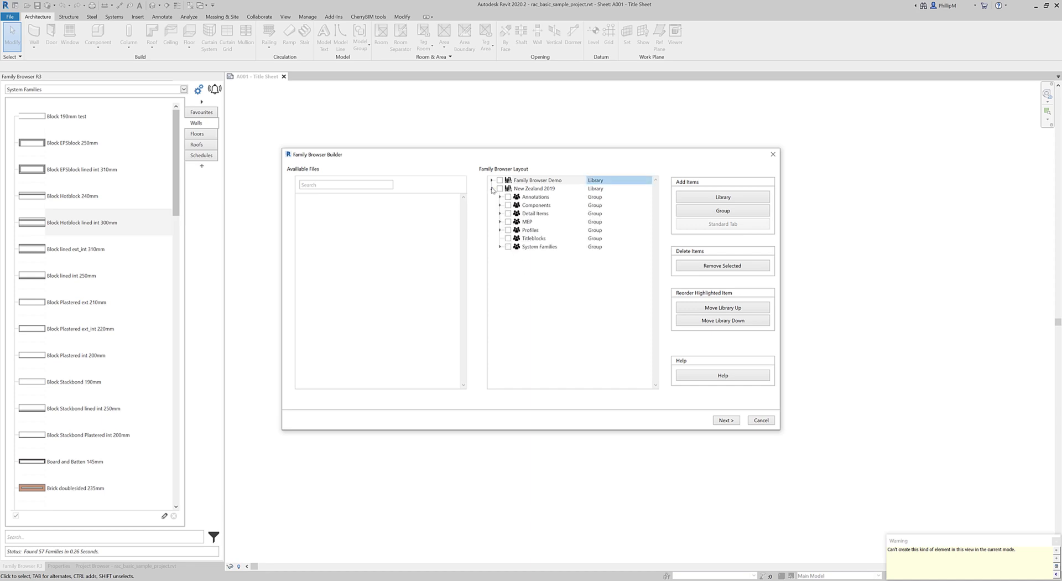